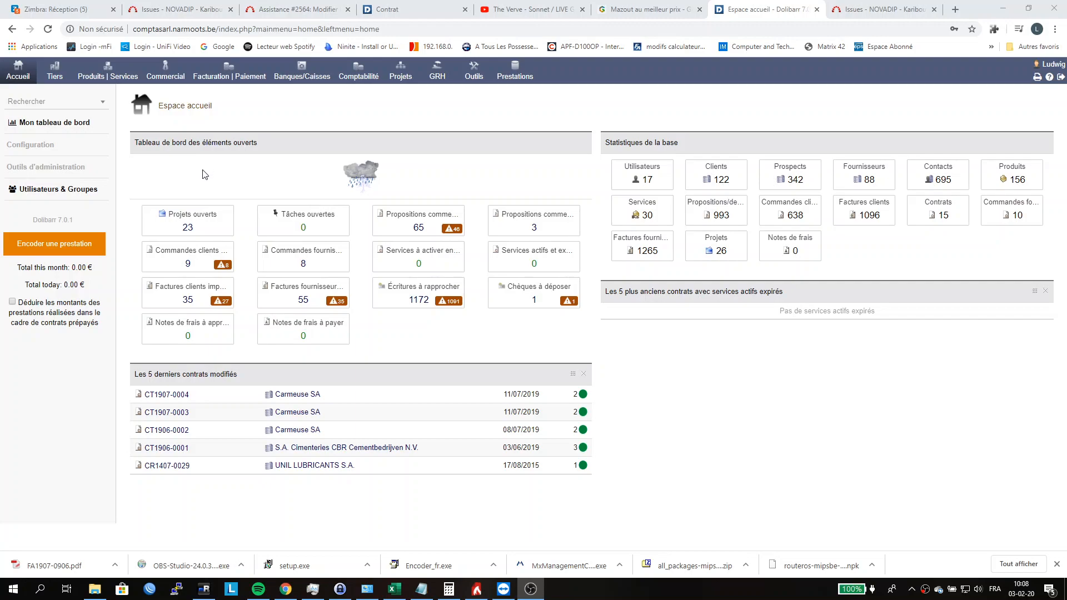
Step: Start a new data export using the predefined dataset "Factures clients et lignes de factures"
left_click(58, 106)
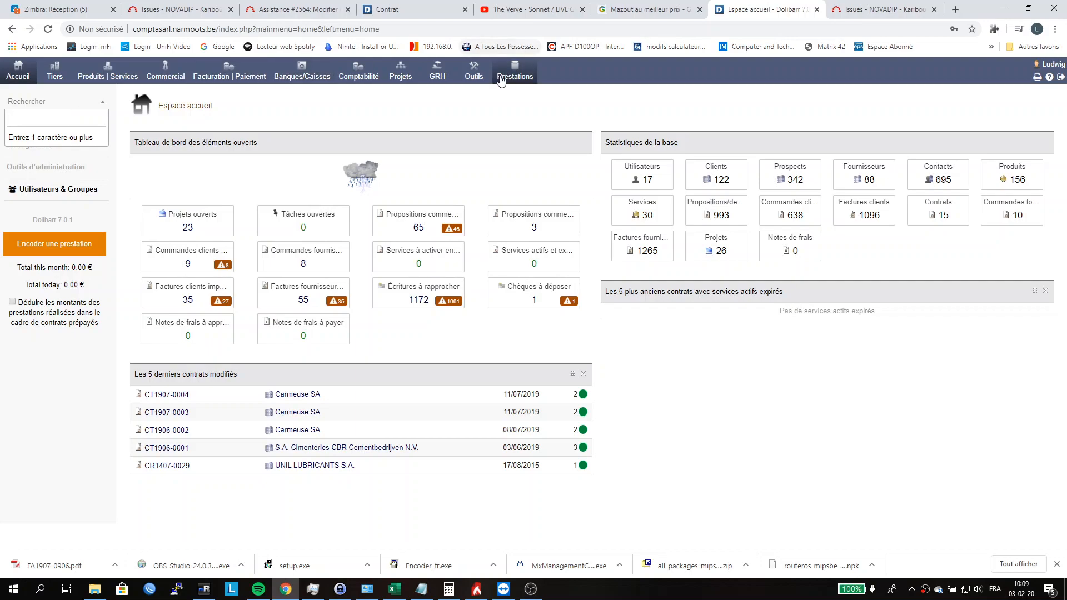
left_click(474, 76)
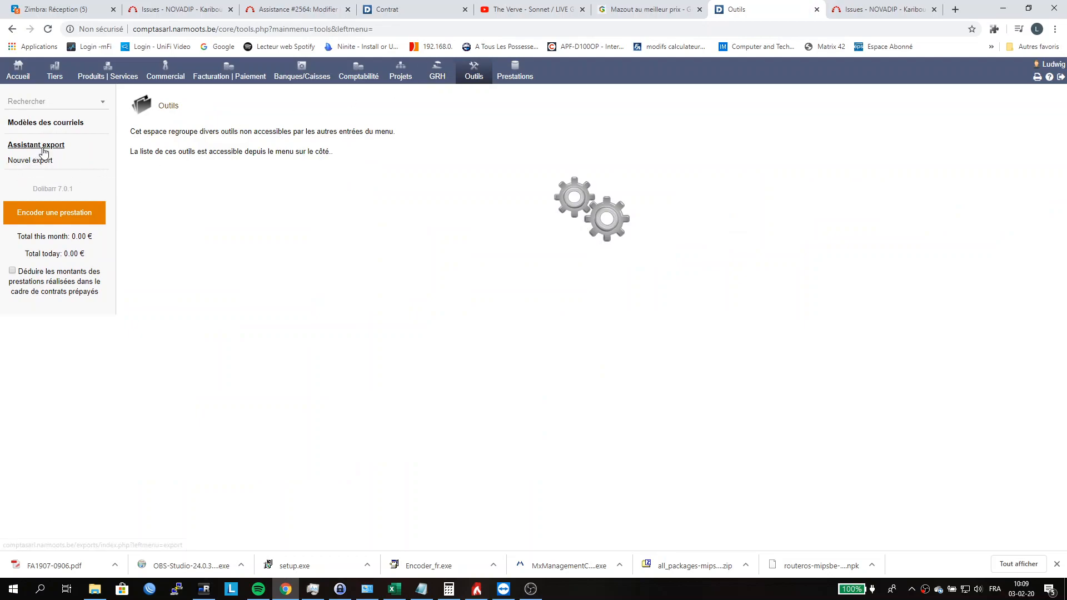
left_click(28, 165)
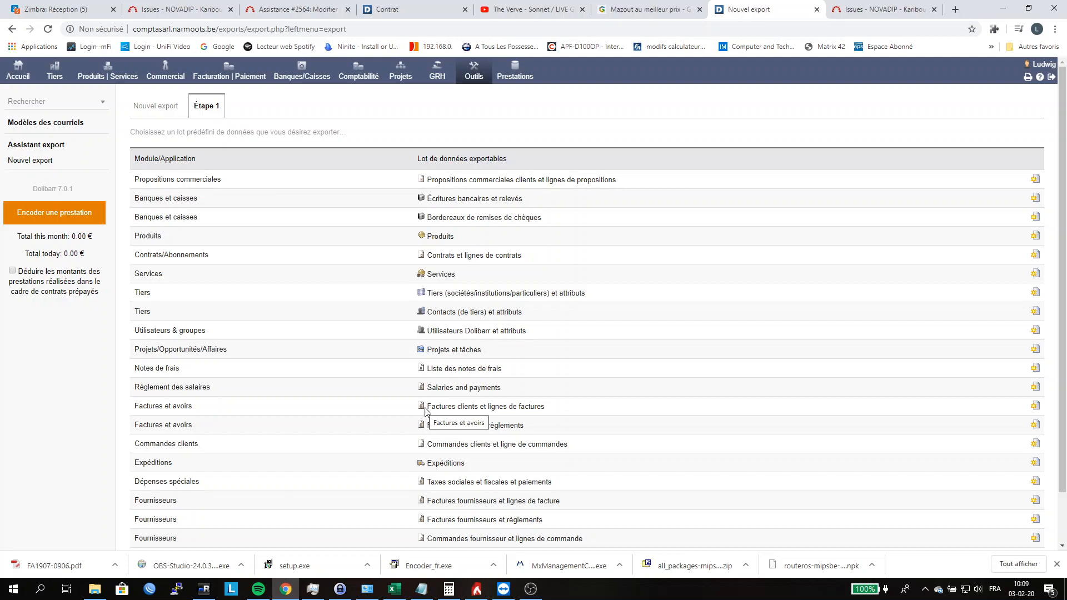
left_click_drag(204, 414, 528, 408)
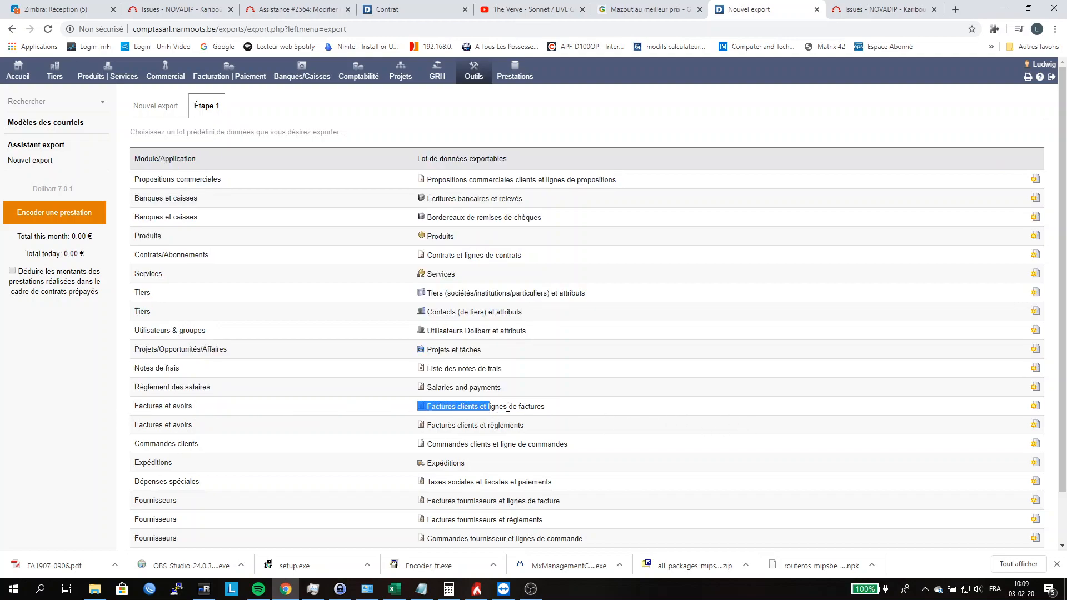
left_click_drag(549, 410, 491, 409)
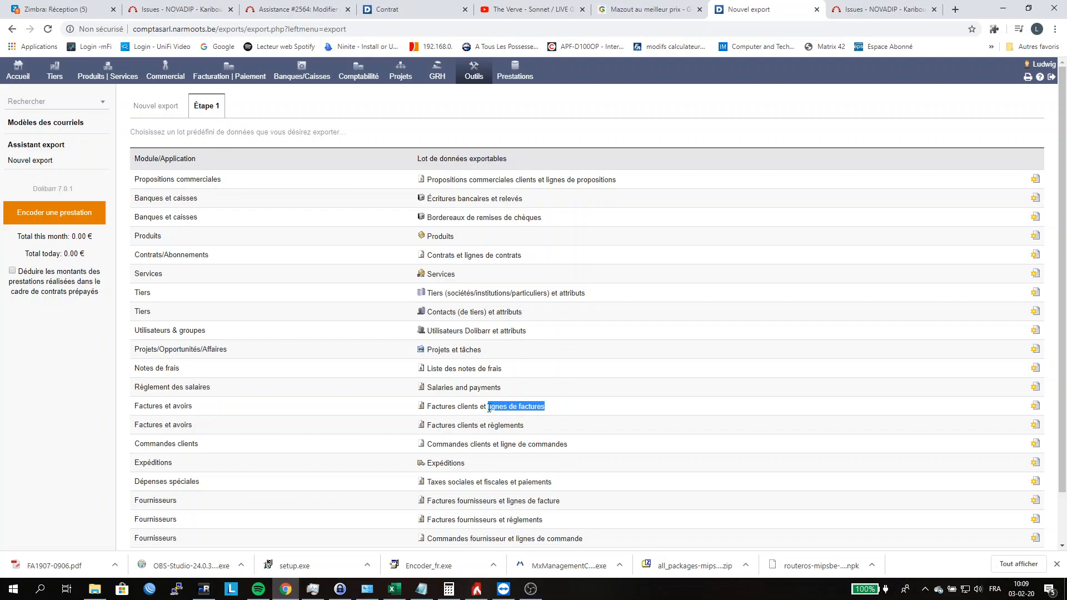
left_click(1035, 409)
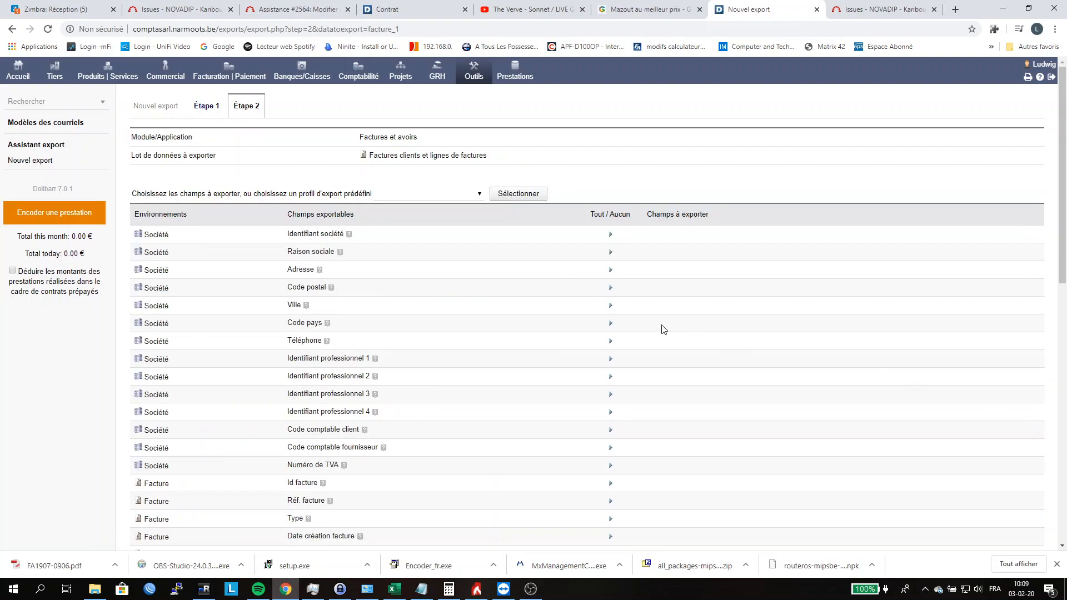
Step: Add the company fields Identifiant société and Raison sociale to the fields to export
left_click(610, 234)
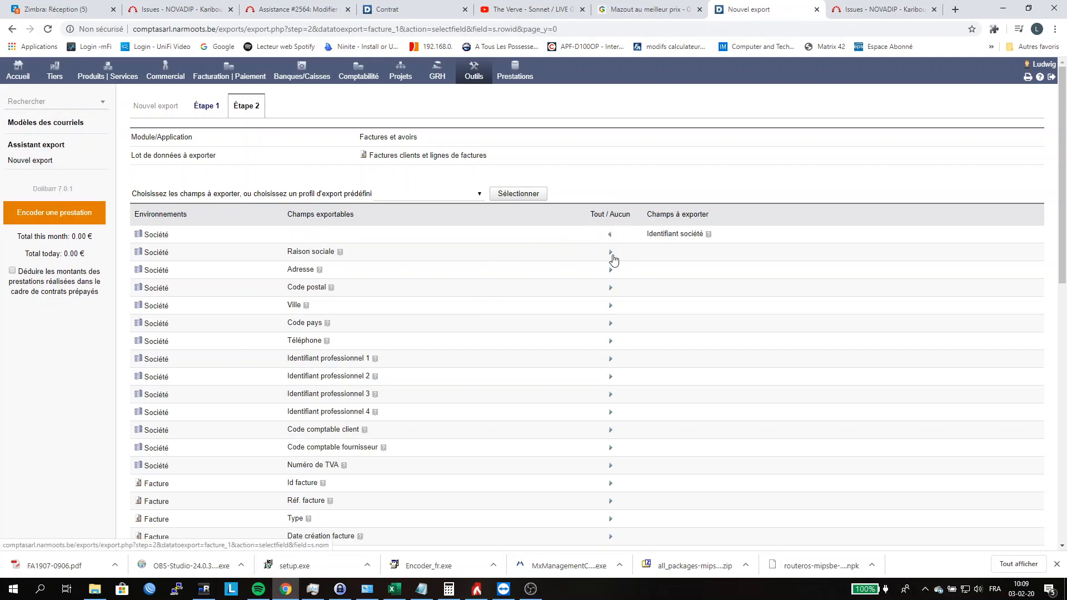
left_click(611, 253)
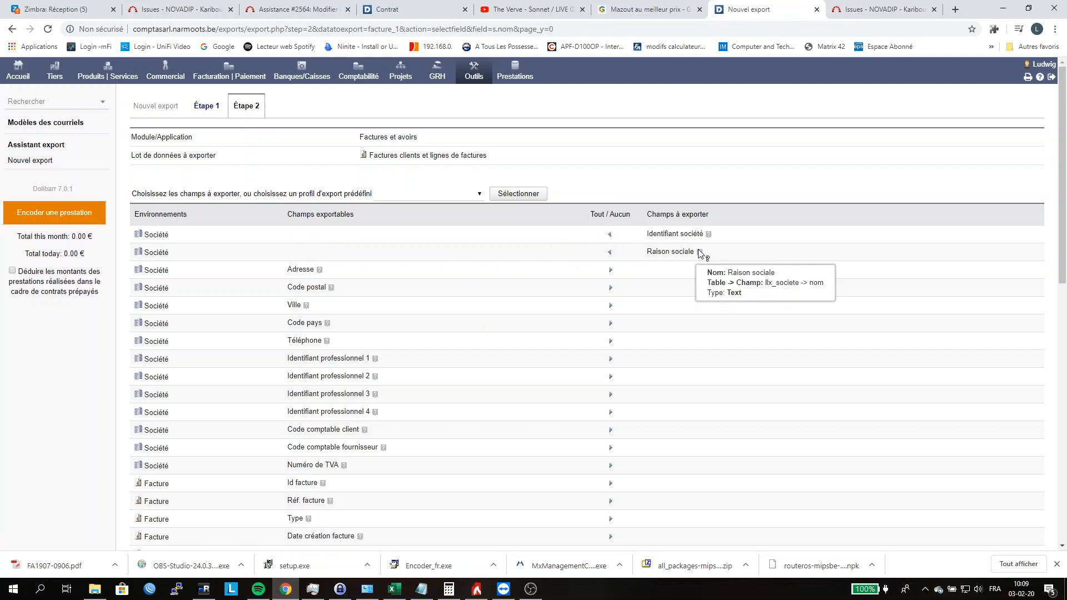
mouse_move(700, 256)
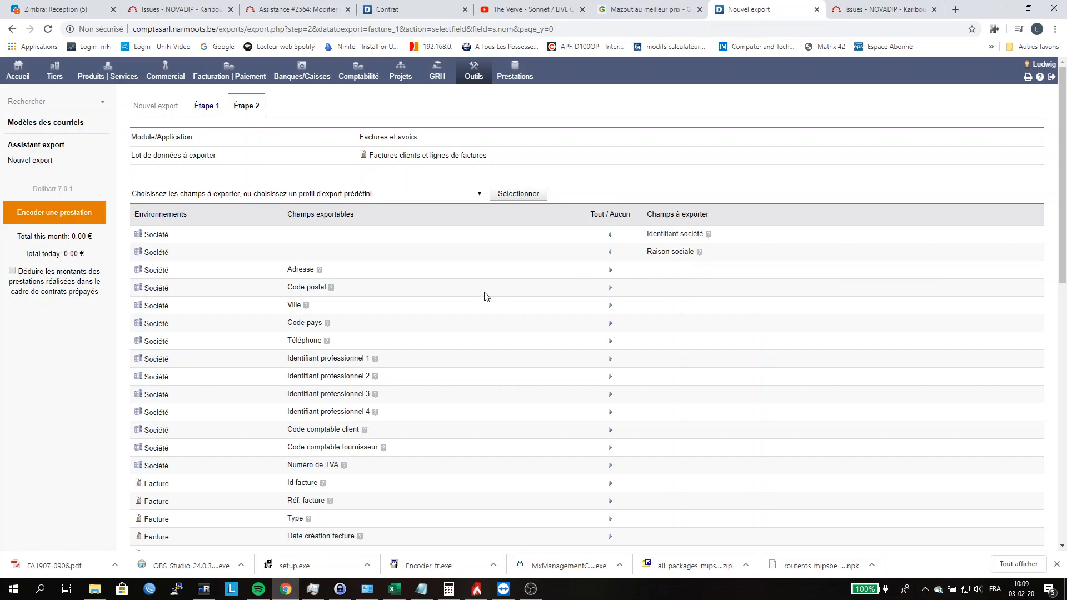
Step: Add the invoice fields Id facture, Réf. facture and Date facturation to the export
scroll(547, 285, "down", 2)
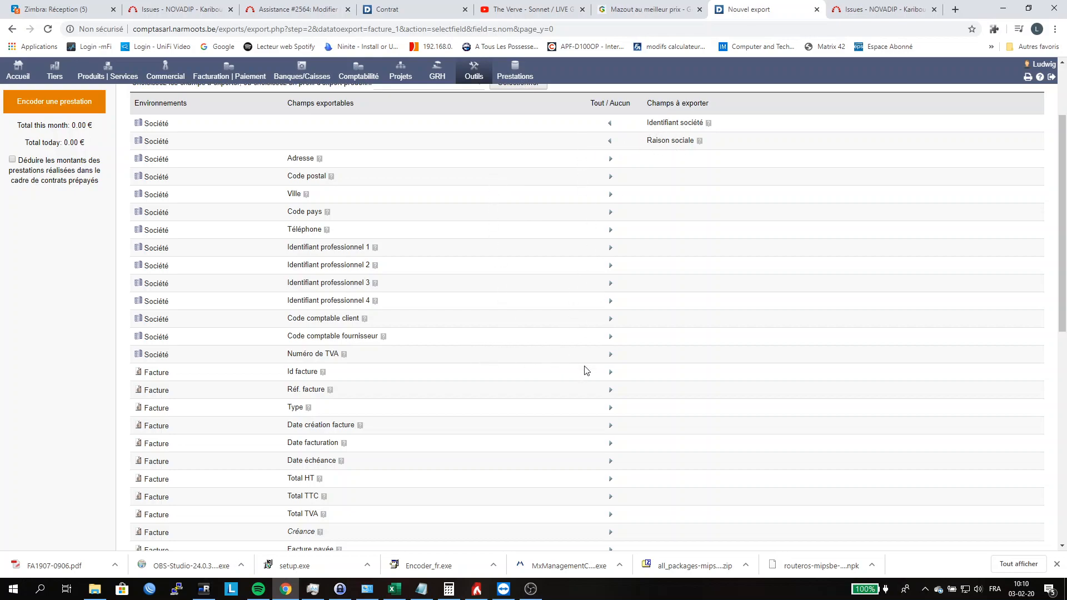
left_click(610, 373)
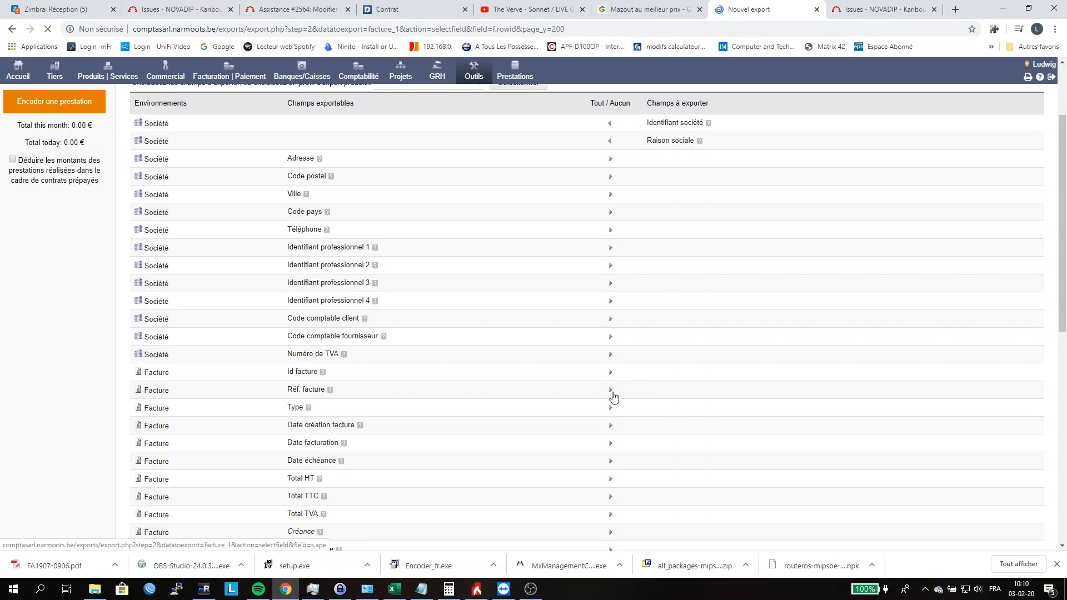
left_click(610, 390)
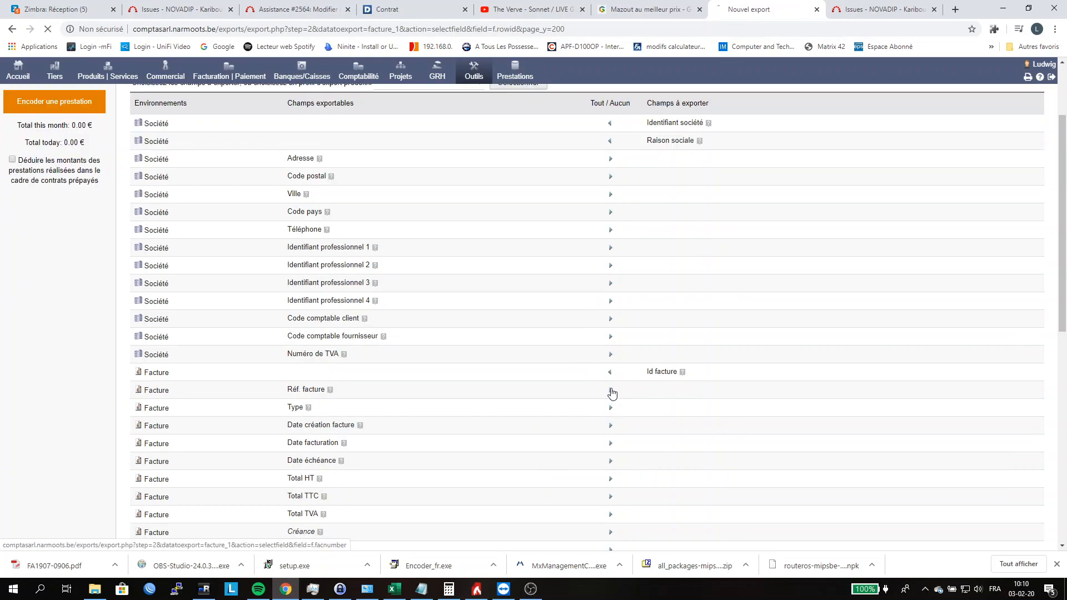
mouse_move(682, 374)
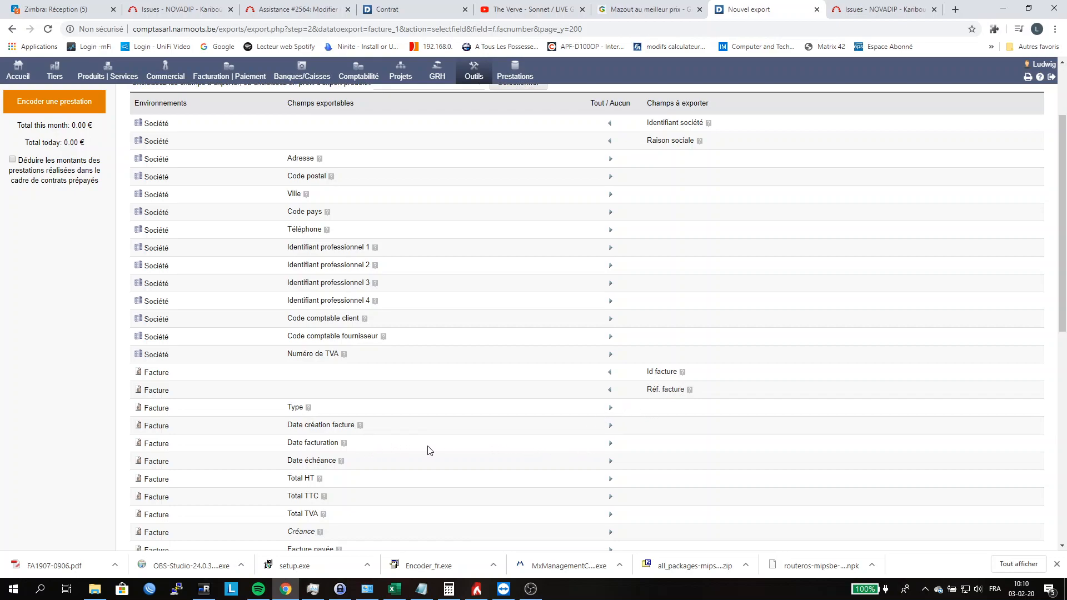
left_click(611, 445)
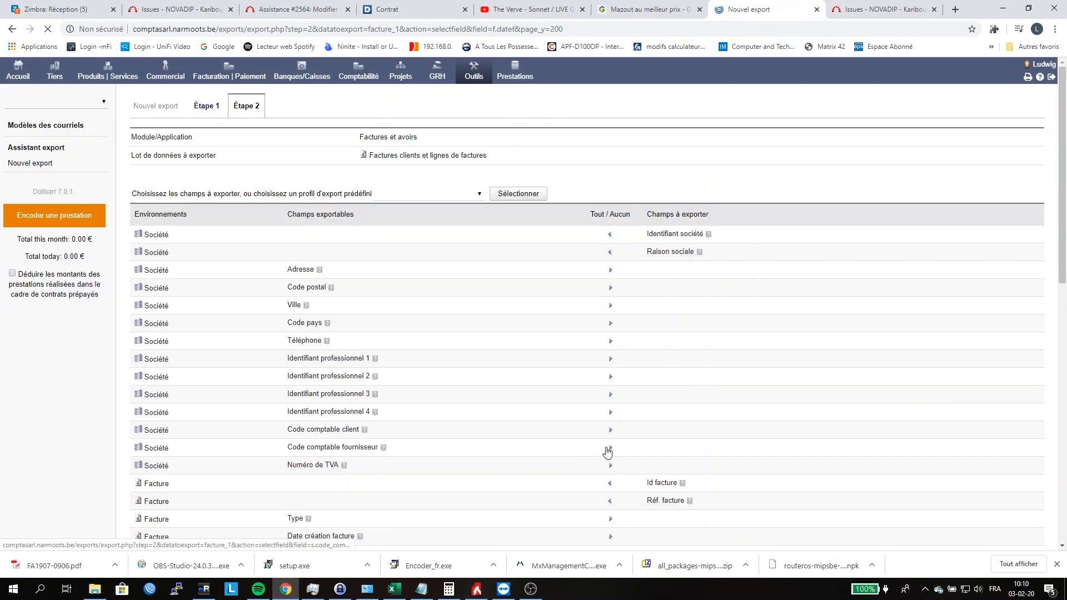
Step: Add the invoice fields Total HT, Total TTC, Total TVA, Facture payée and Statut facture to the export
scroll(611, 434, "down", 3)
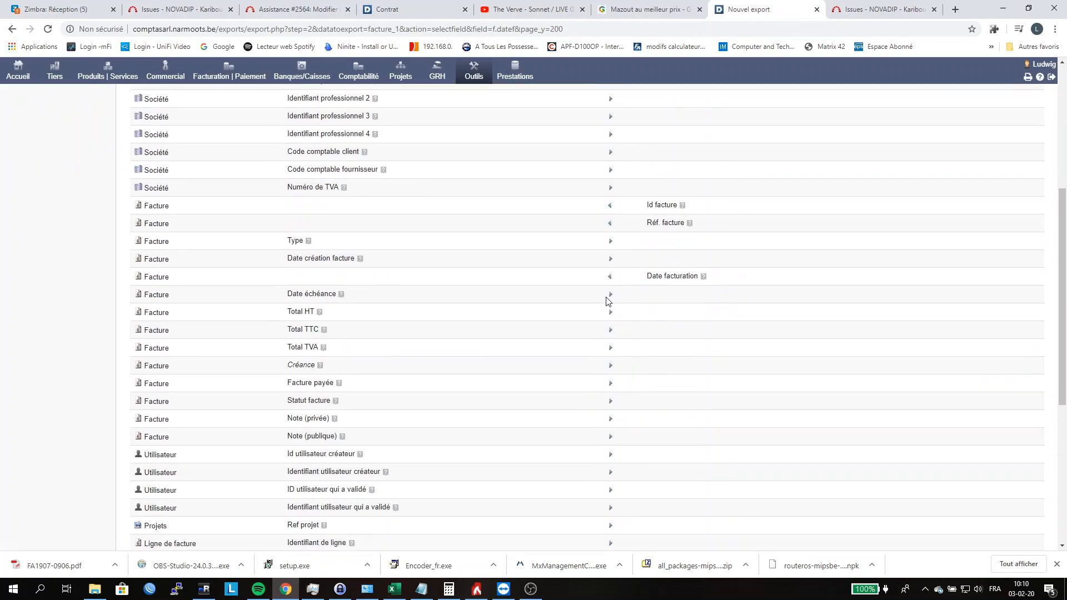
left_click(611, 315)
left_click(611, 332)
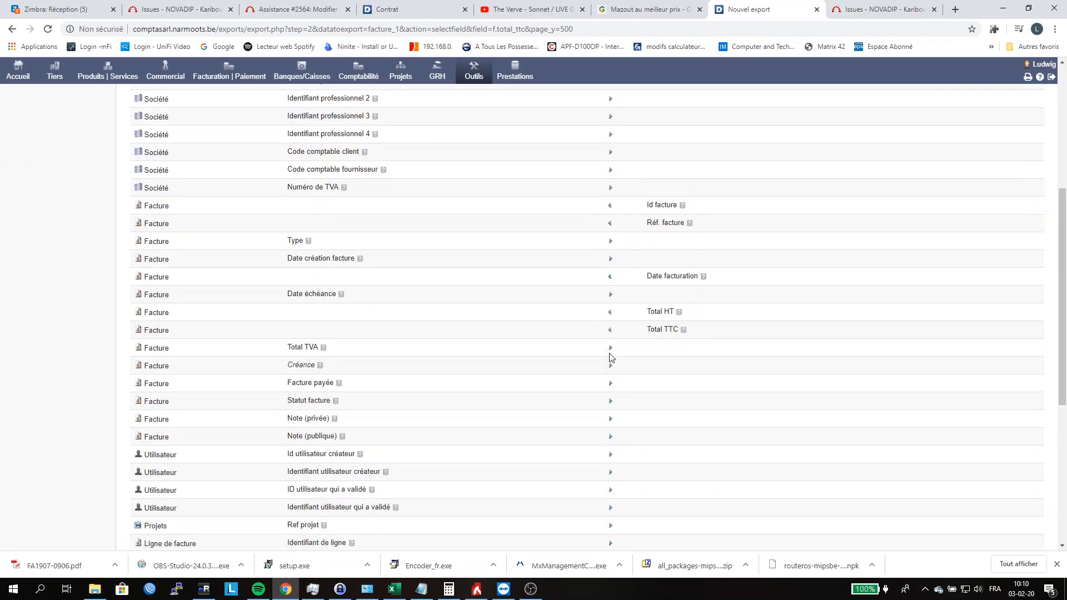
left_click(611, 349)
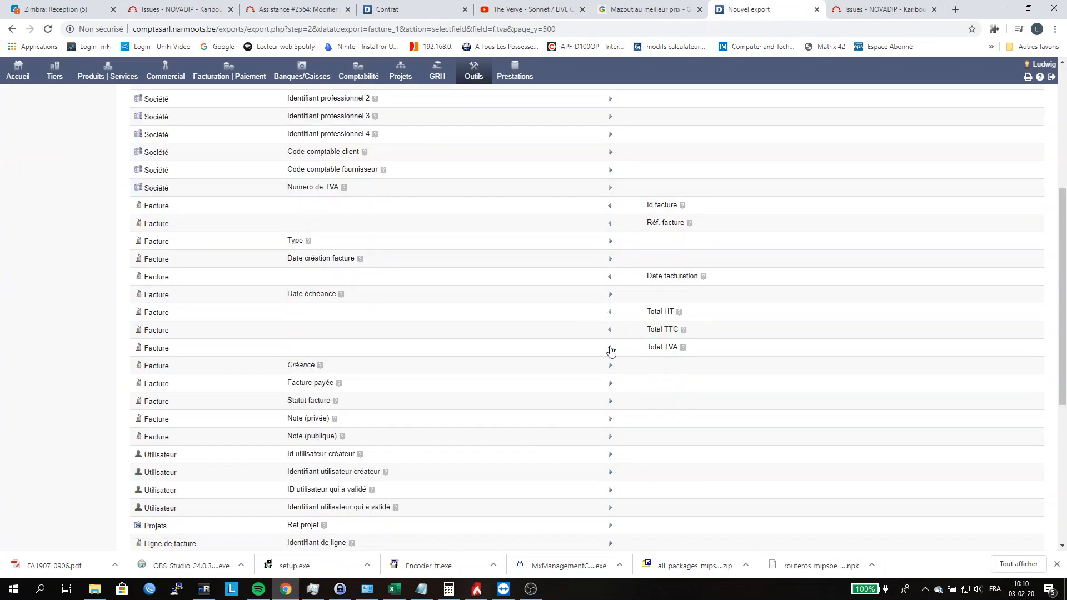
scroll(581, 333, "down", 2)
scroll(575, 331, "down", 2)
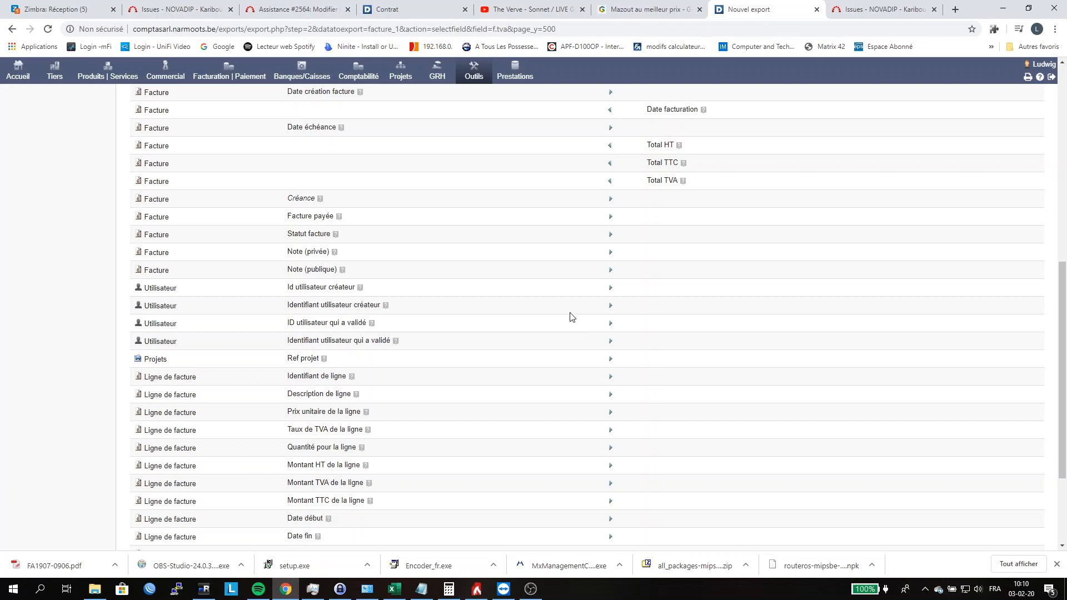
left_click(611, 221)
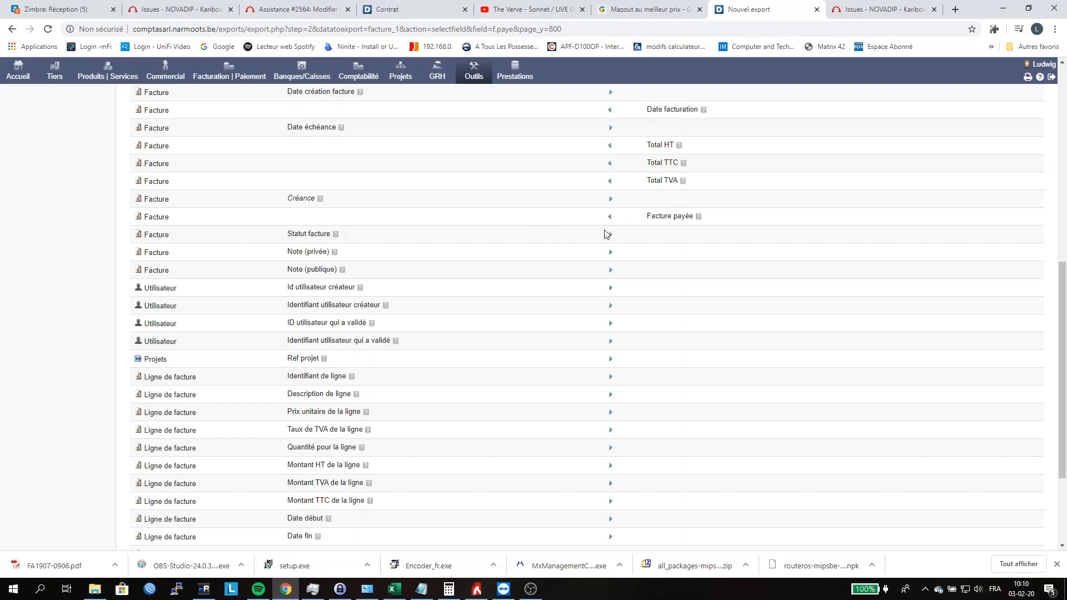
left_click(609, 234)
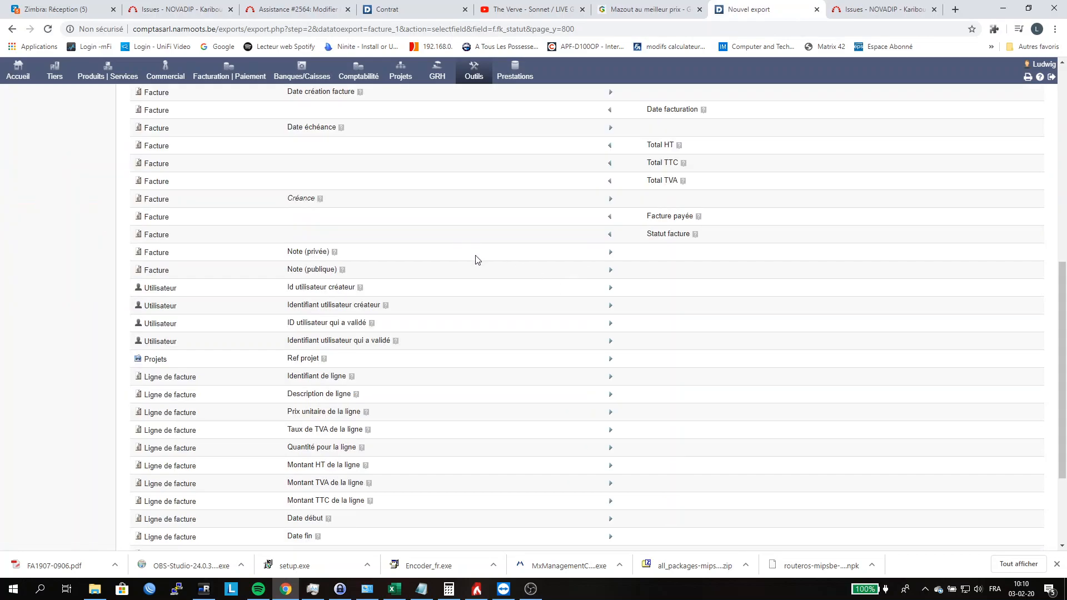
Step: Add the invoice line's Description, Prix unitaire, Taux de TVA, Quantité, Montant HT, Montant TVA and Montant TTC fields to the export
scroll(563, 243, "down", 1)
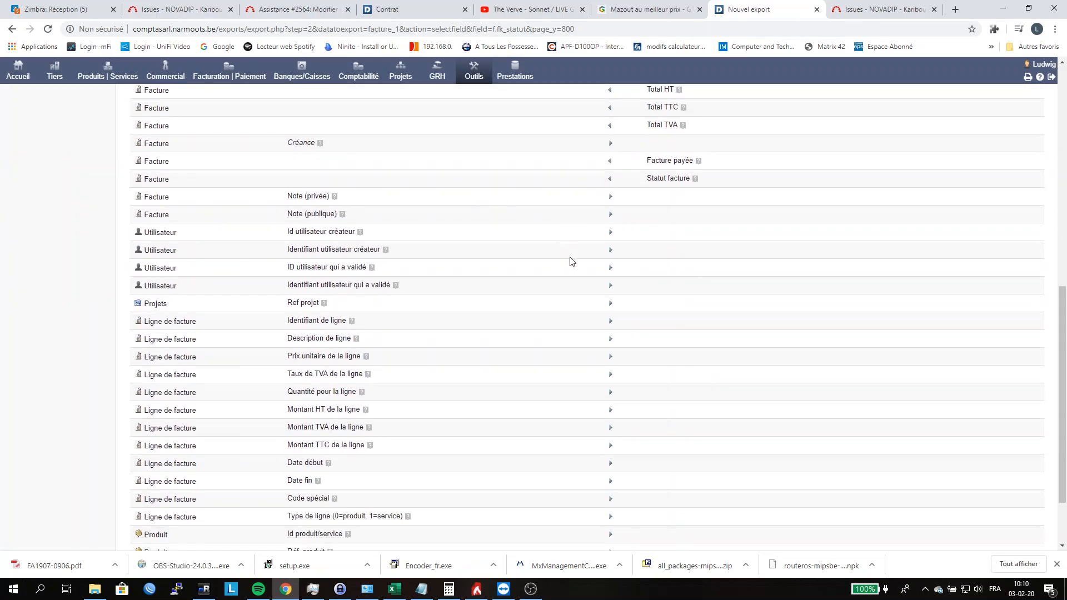
scroll(568, 261, "down", 1)
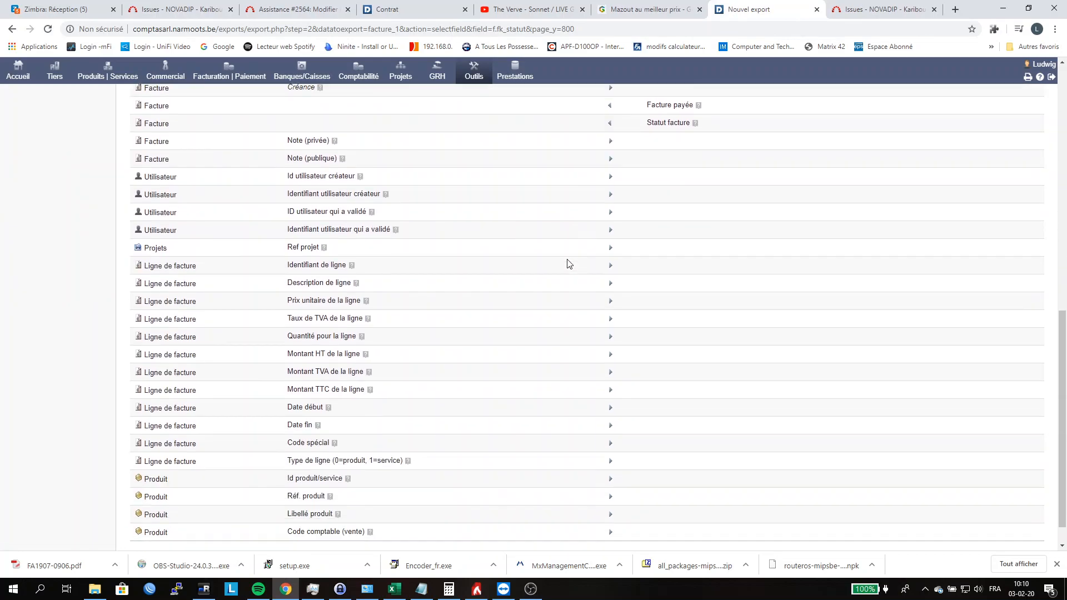
left_click(611, 284)
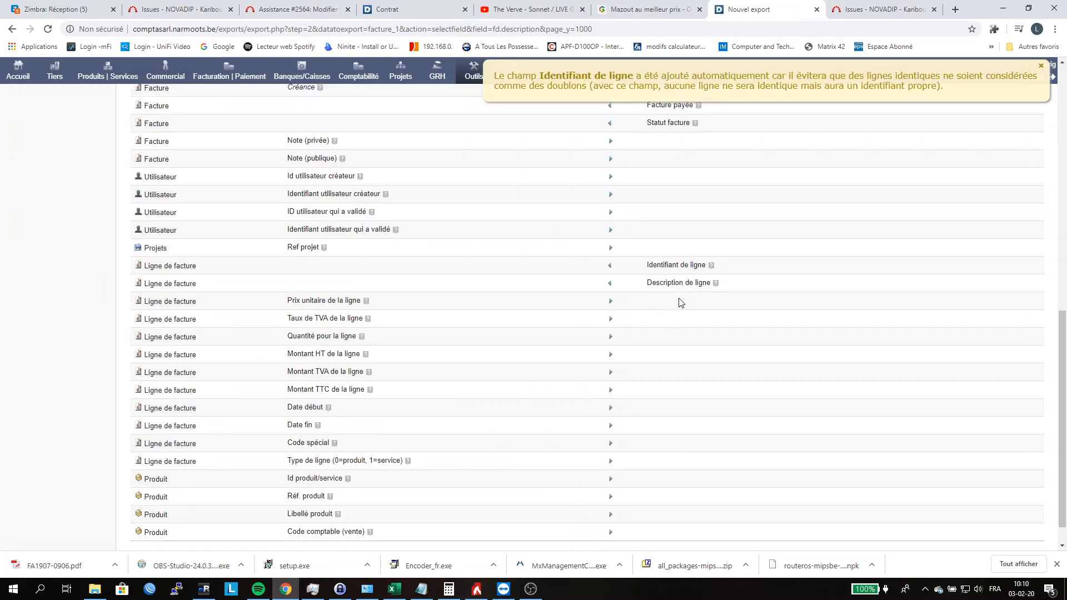
scroll(673, 307, "down", 1)
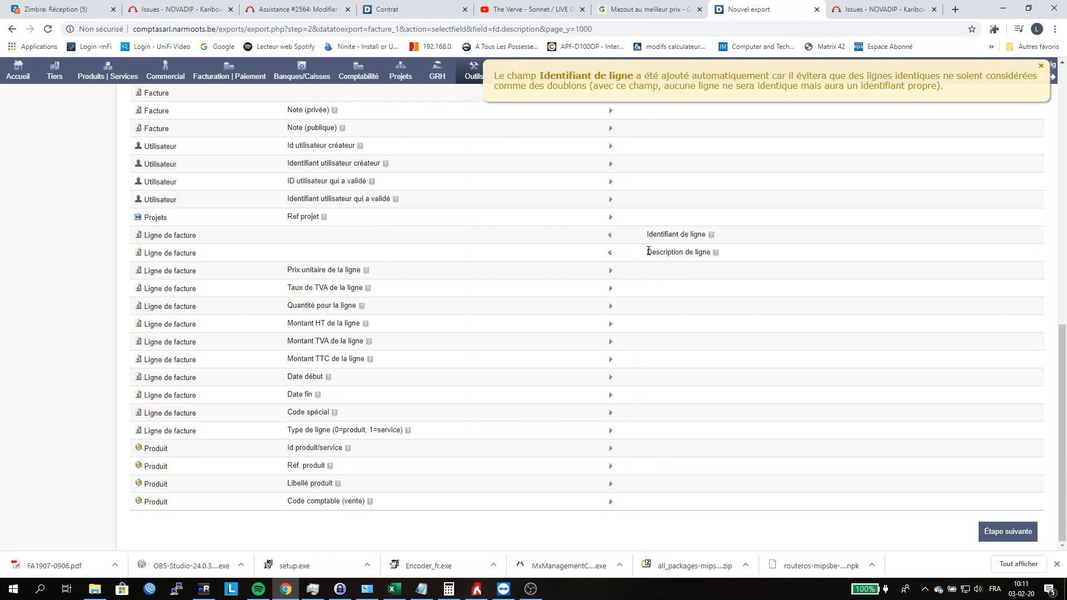
left_click(611, 272)
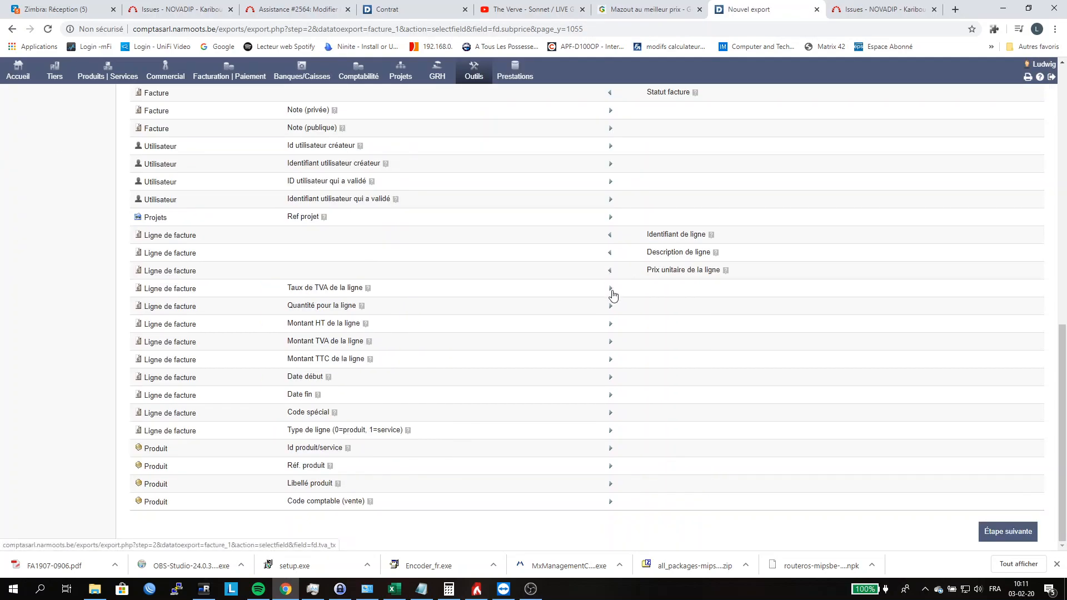
left_click(610, 288)
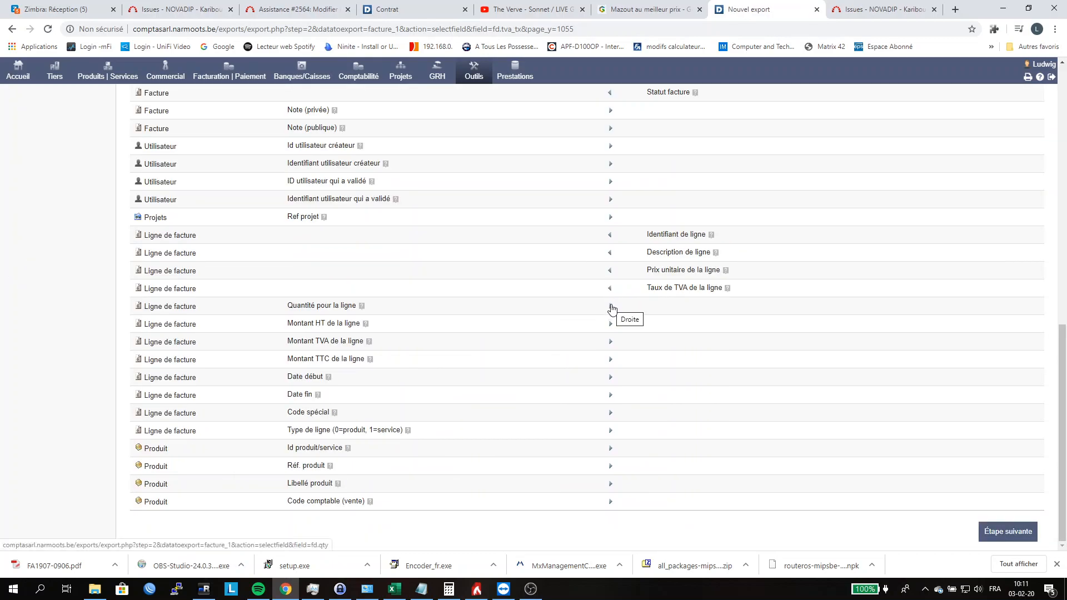
left_click(611, 308)
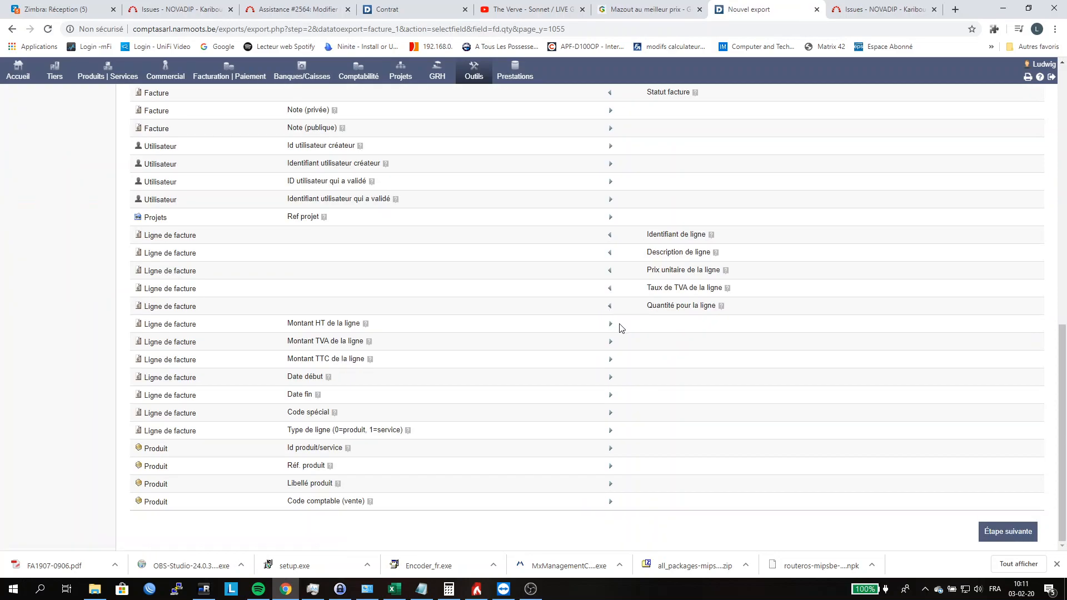
left_click(611, 325)
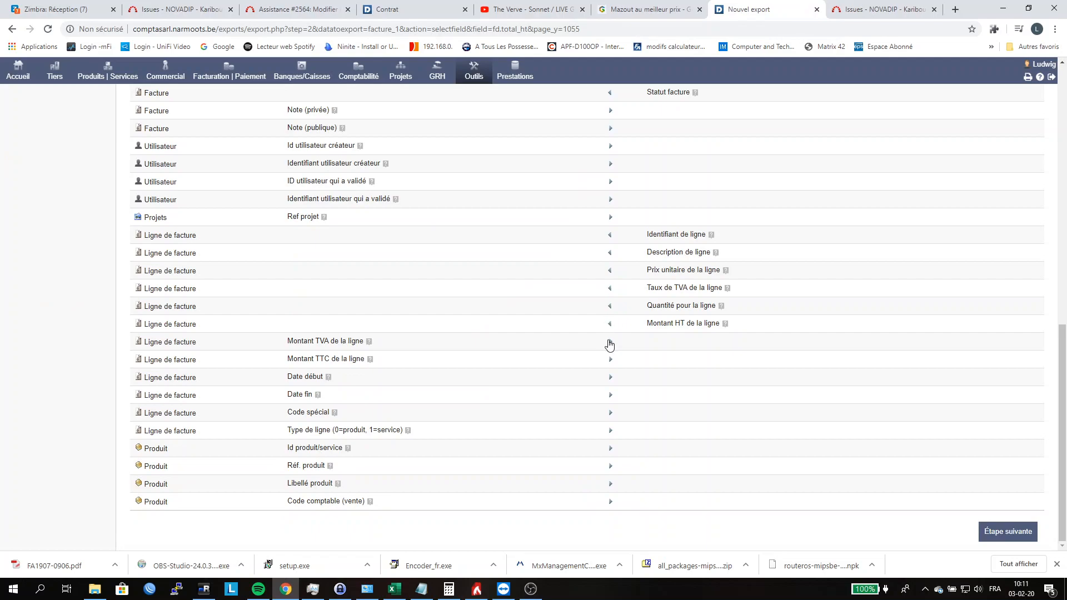
left_click(611, 345)
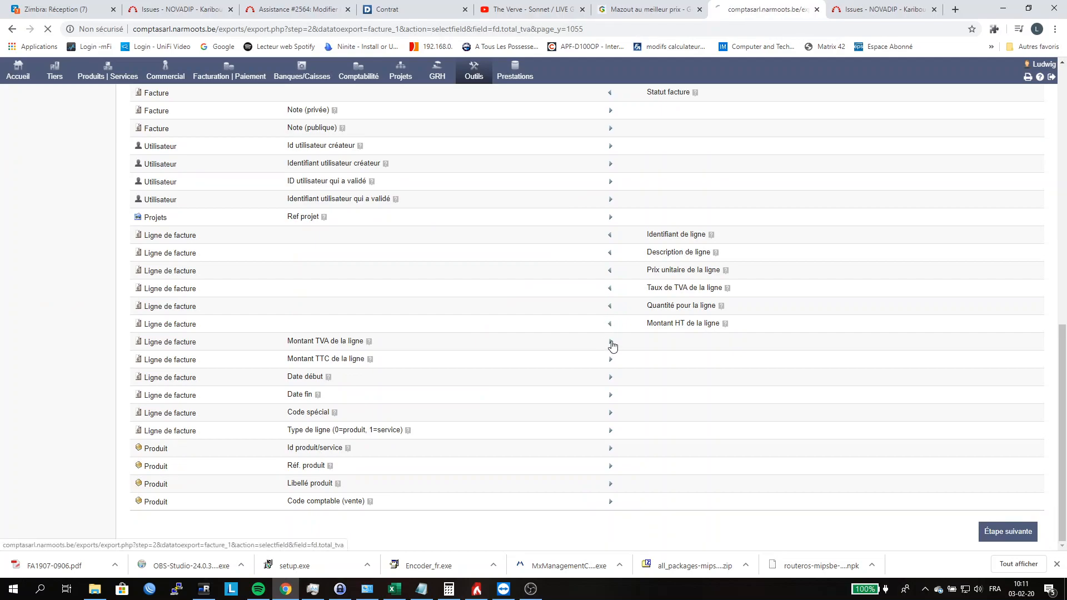
left_click(611, 363)
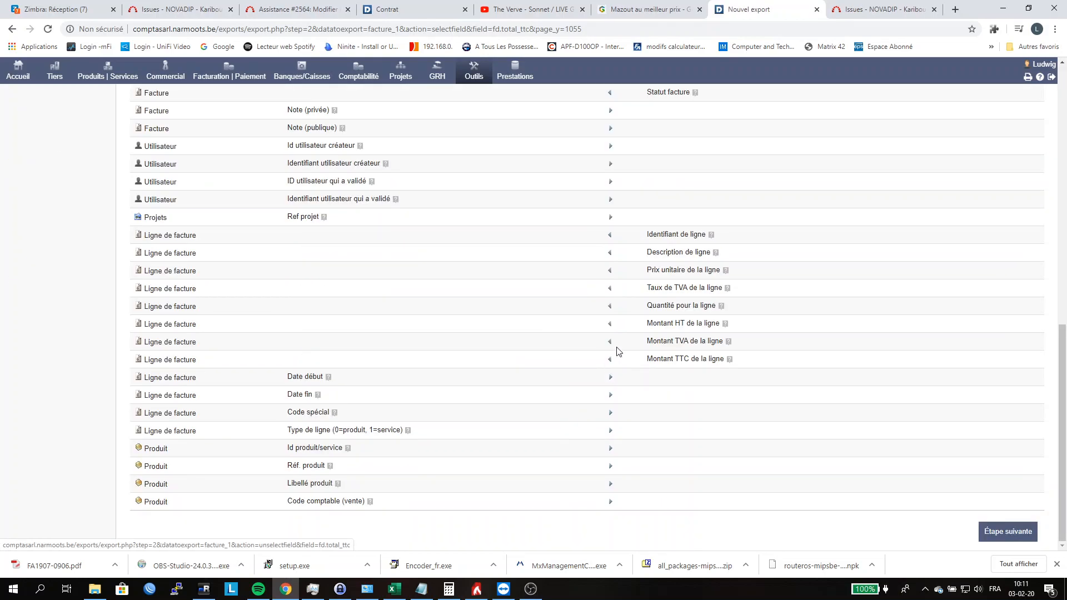
Step: Review the selected export fields and proceed to Étape 3 for the filter values
scroll(519, 356, "up", 10)
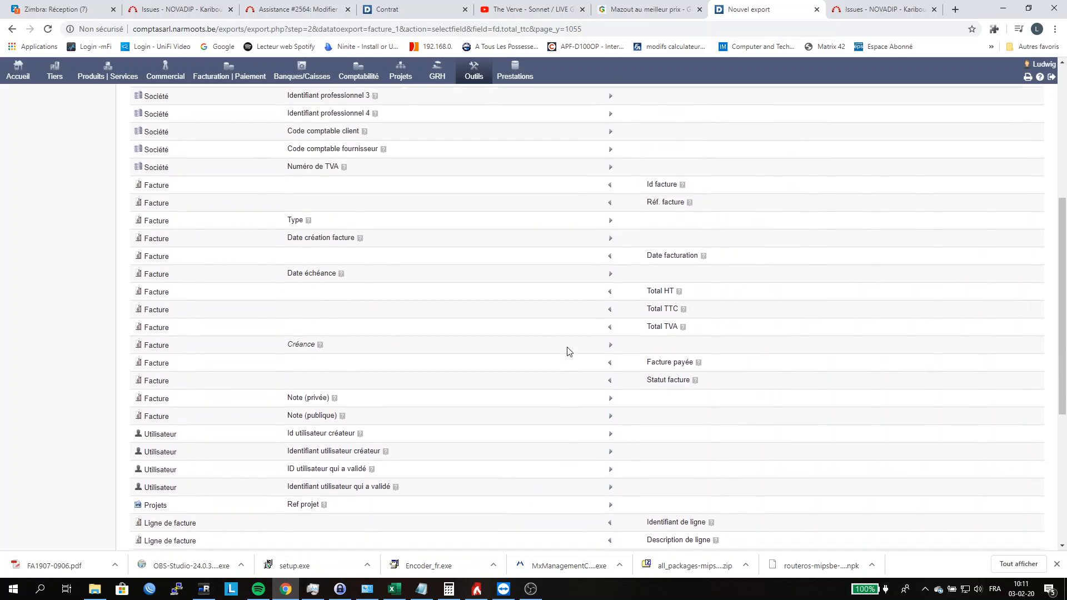
scroll(571, 352, "down", 10)
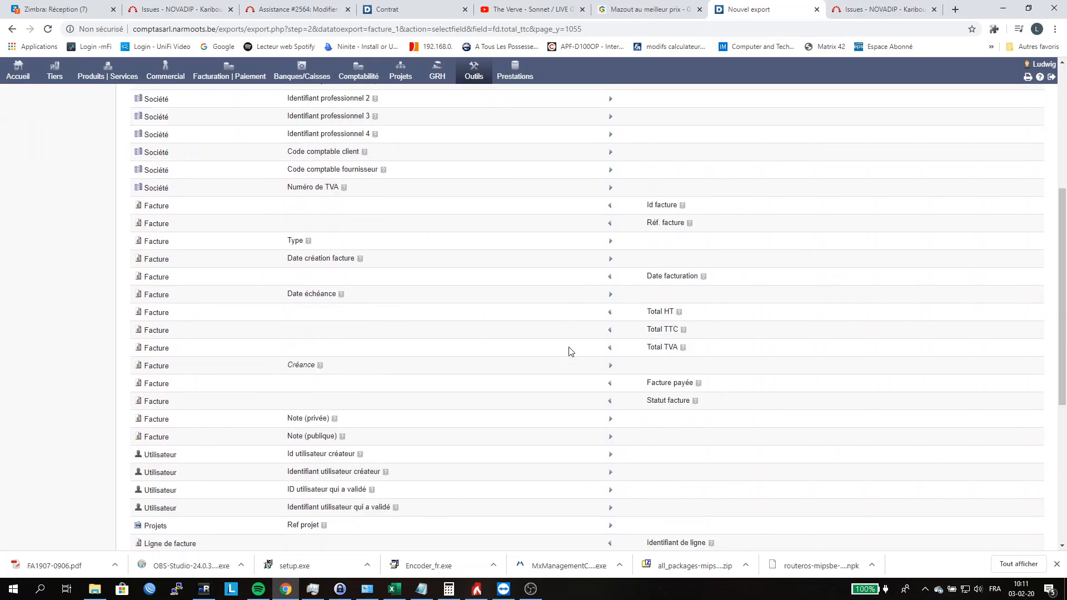
scroll(571, 348, "up", 7)
scroll(571, 349, "up", 3)
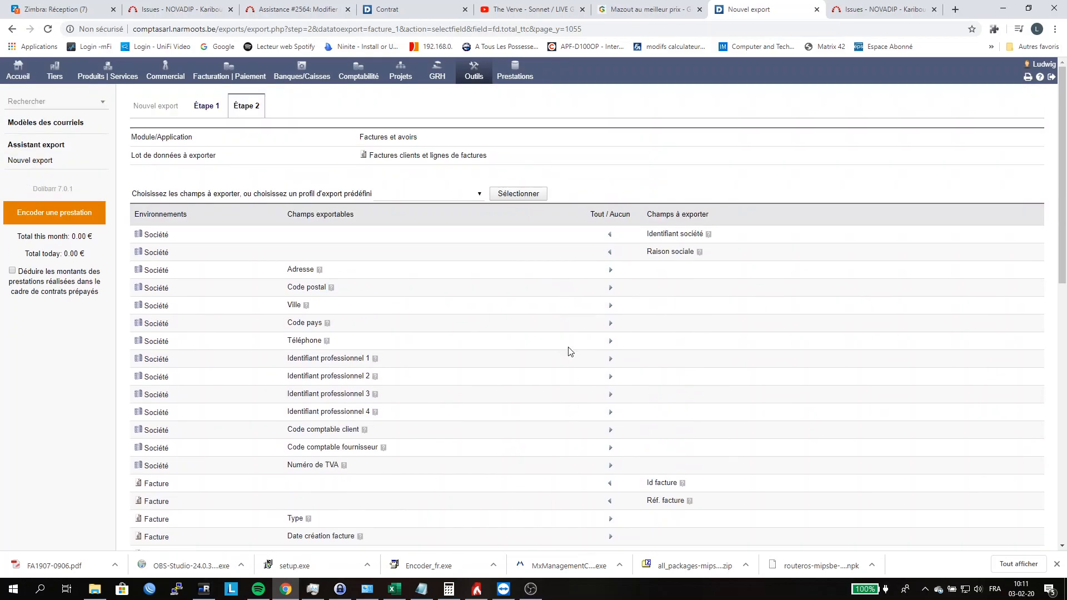
scroll(569, 354, "down", 15)
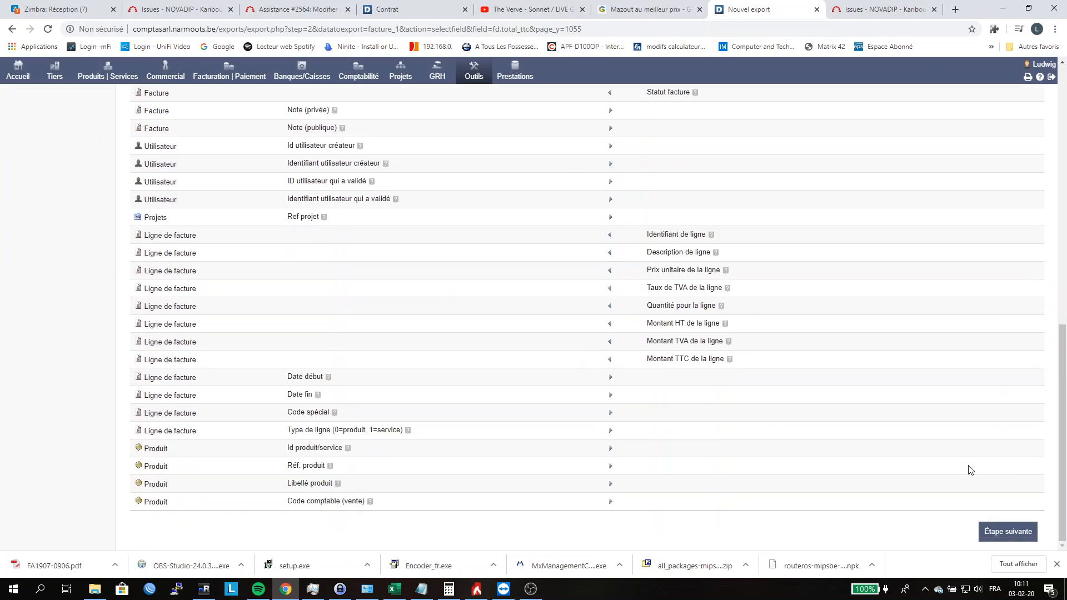
left_click(1002, 537)
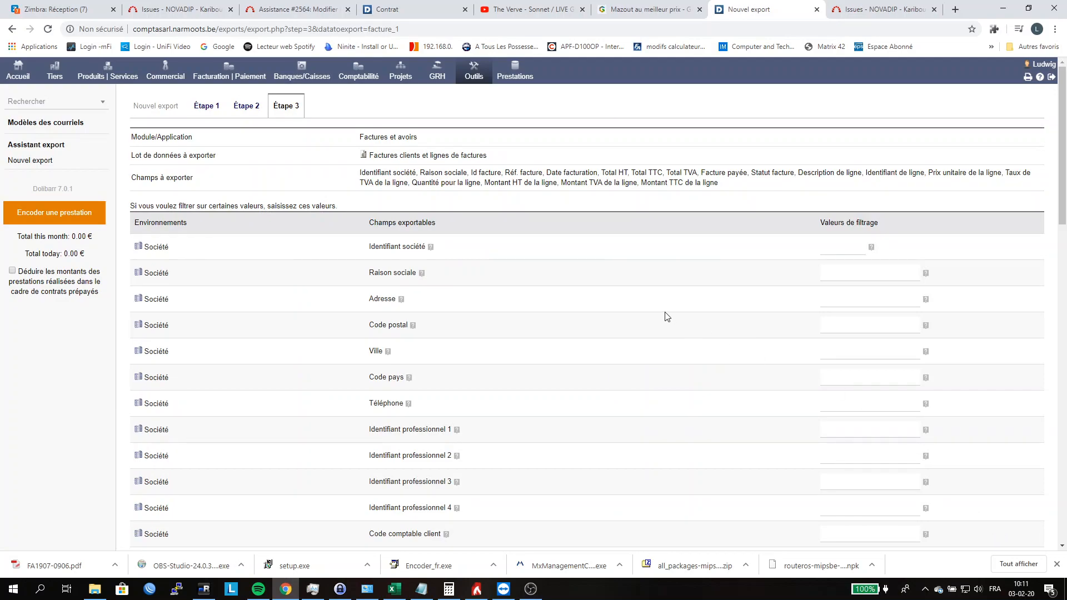
Step: Filter the export on Raison sociale NOVADIP and proceed to Étape 4
left_click(853, 272)
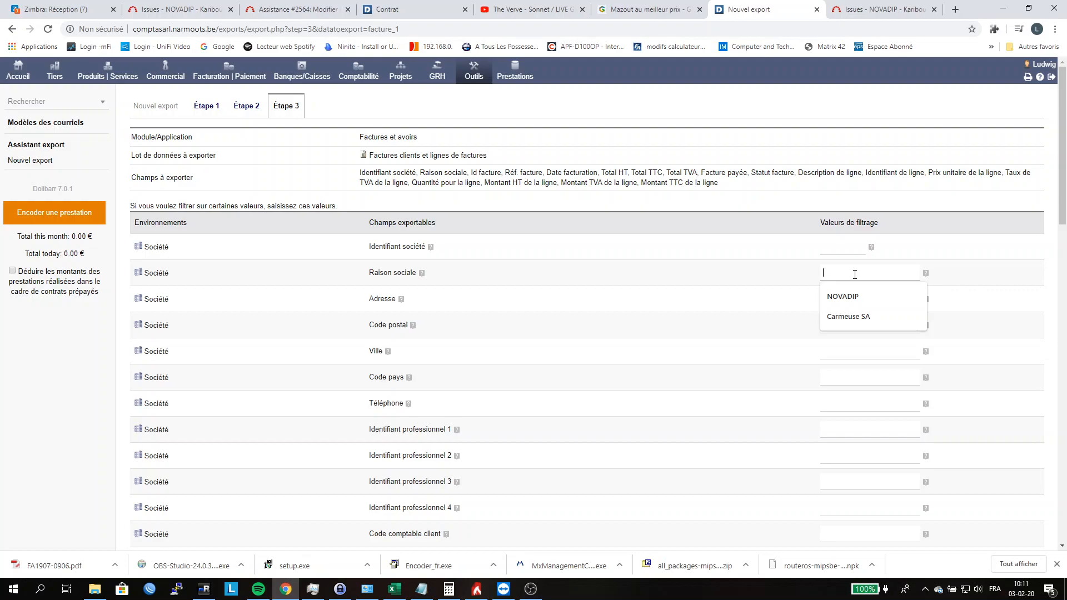
left_click(837, 296)
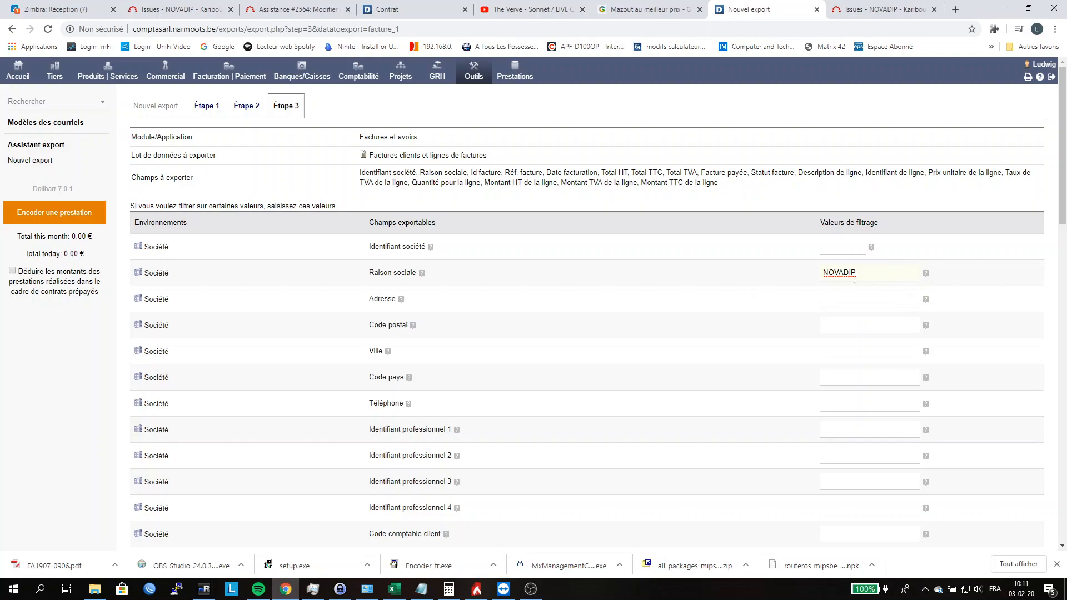
scroll(825, 296, "down", 5)
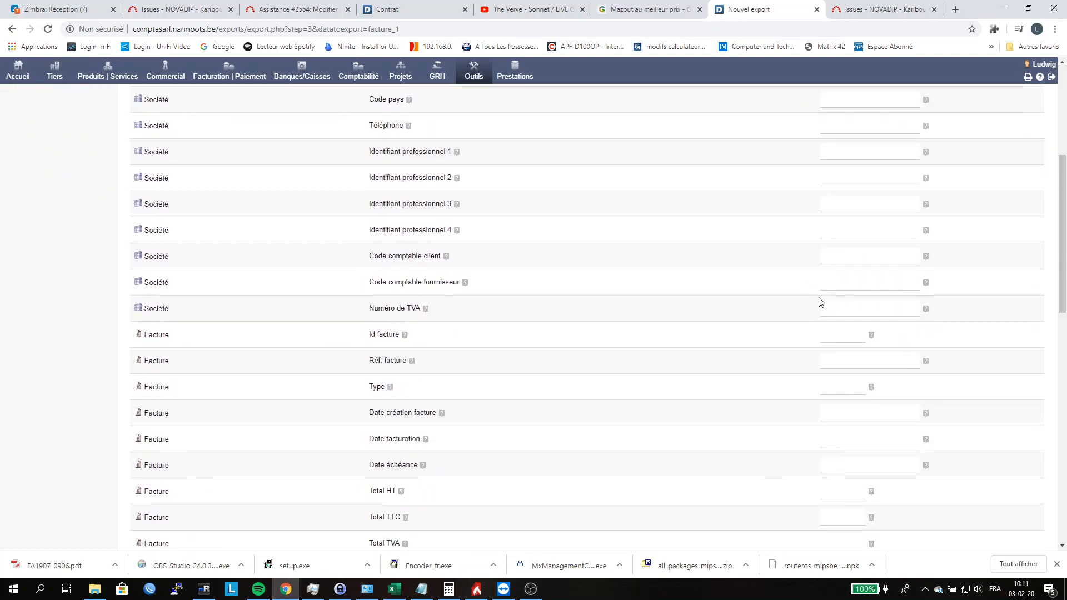
scroll(832, 297, "down", 13)
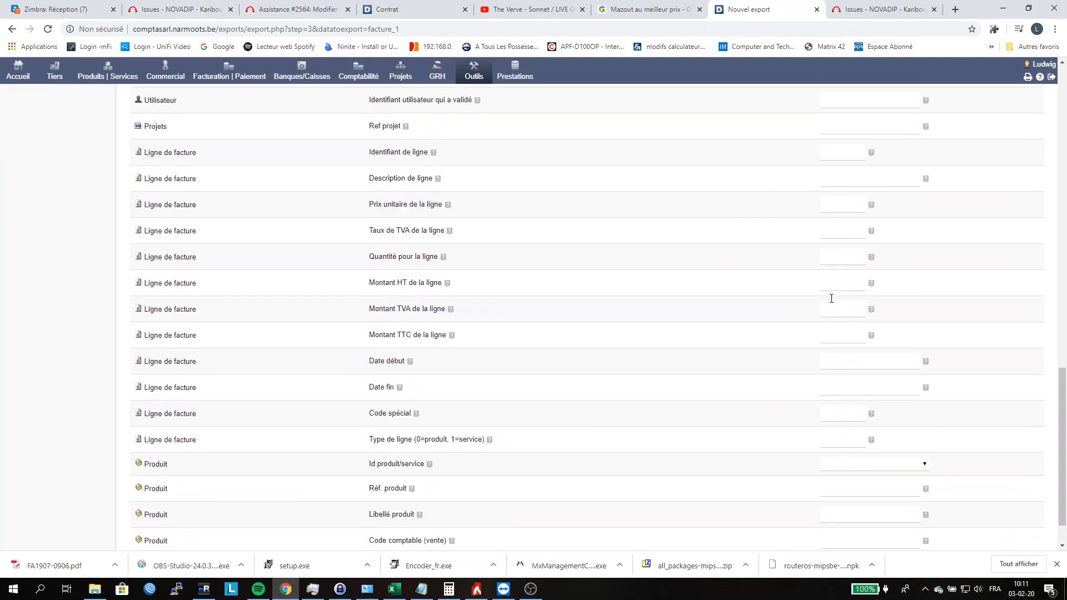
left_click(1000, 532)
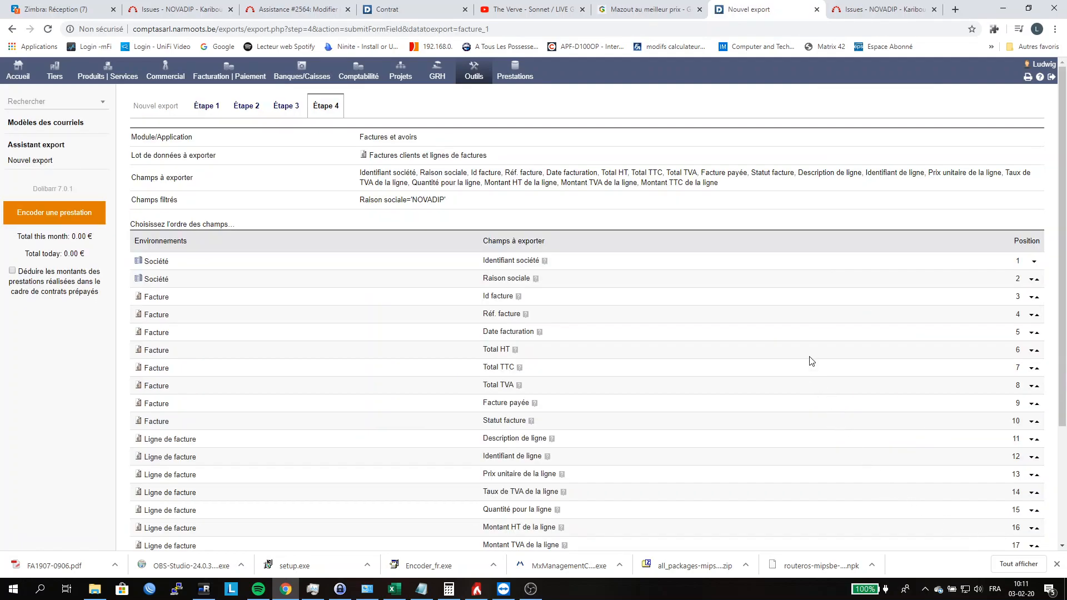
Step: Review the order of the fields to export, keep it as is and proceed to Étape 5
scroll(821, 326, "down", 3)
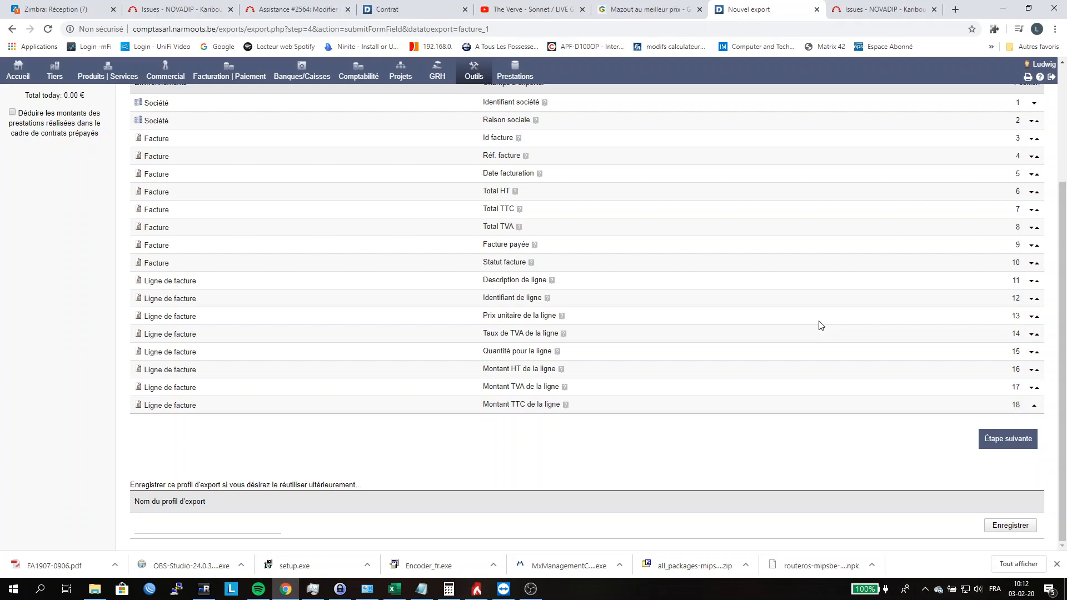
scroll(856, 366, "up", 3)
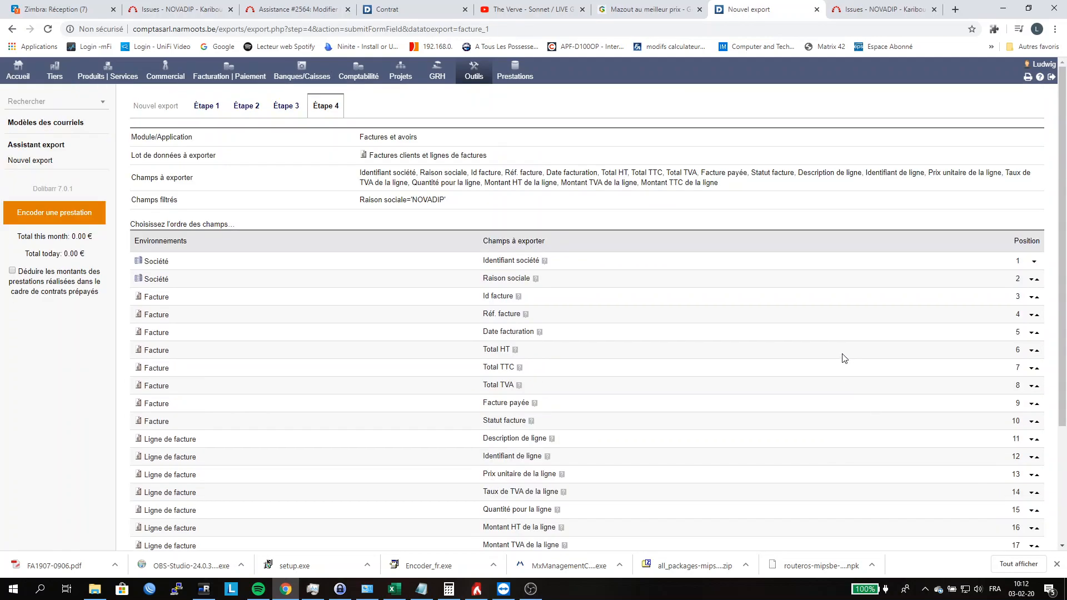
scroll(843, 358, "down", 3)
left_click(993, 440)
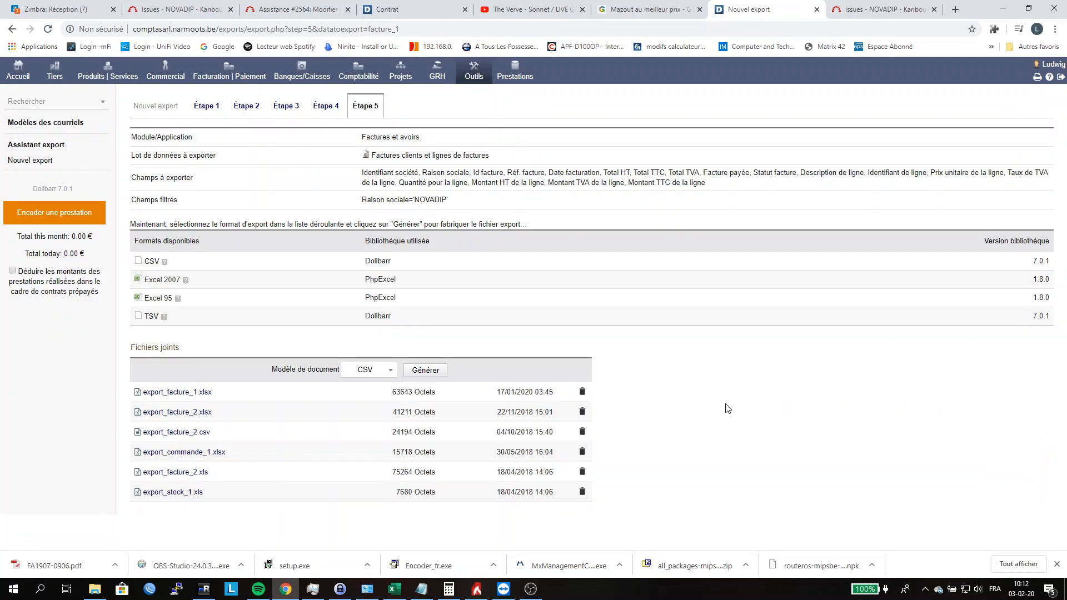
Step: Generate the invoice export file in Excel 2007 format
left_click(392, 370)
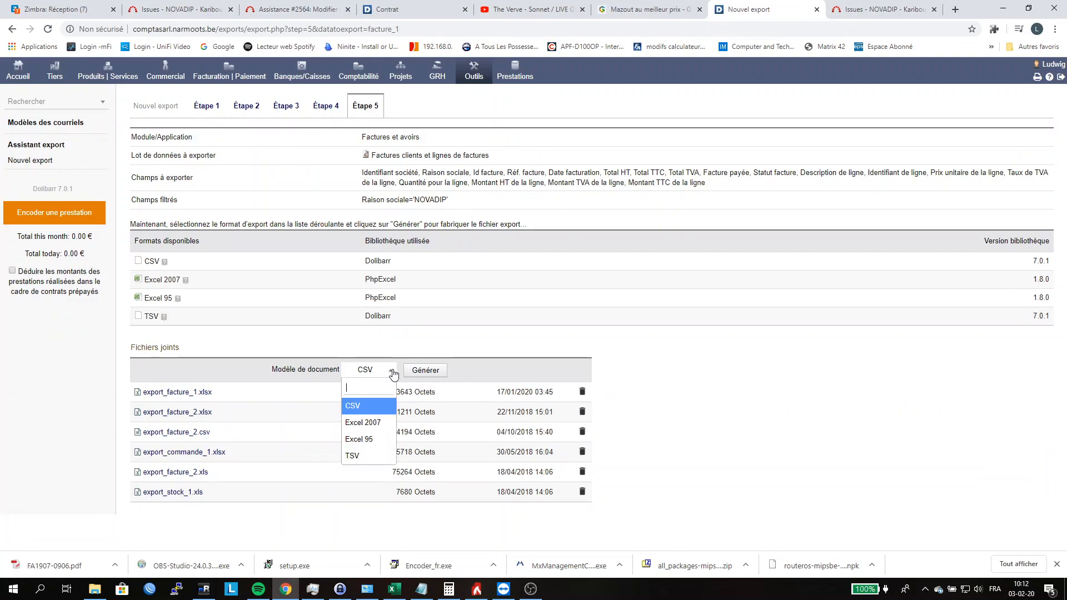
left_click(381, 423)
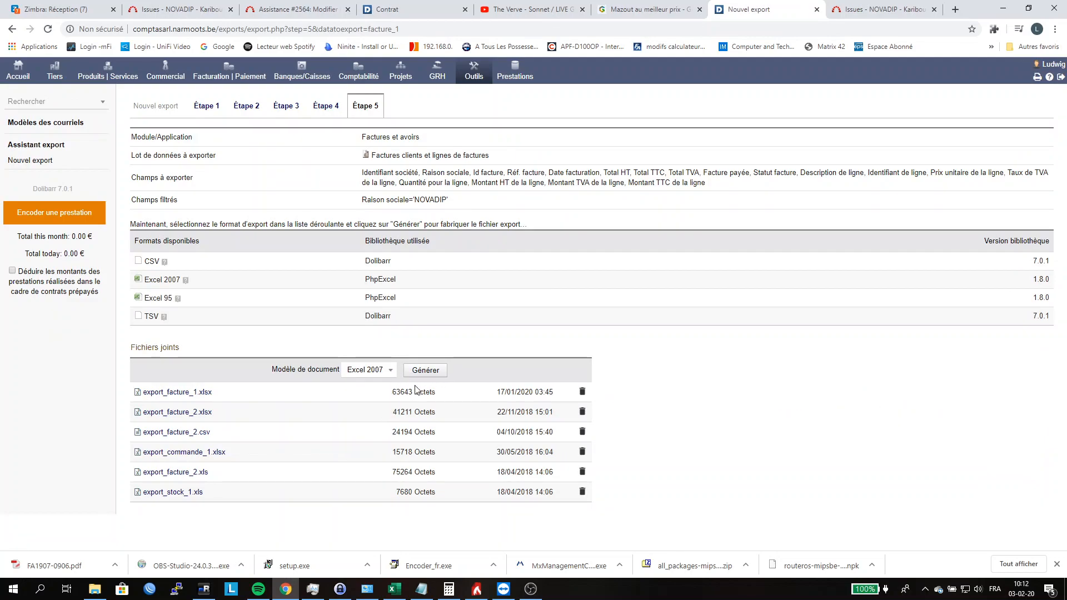
left_click(424, 373)
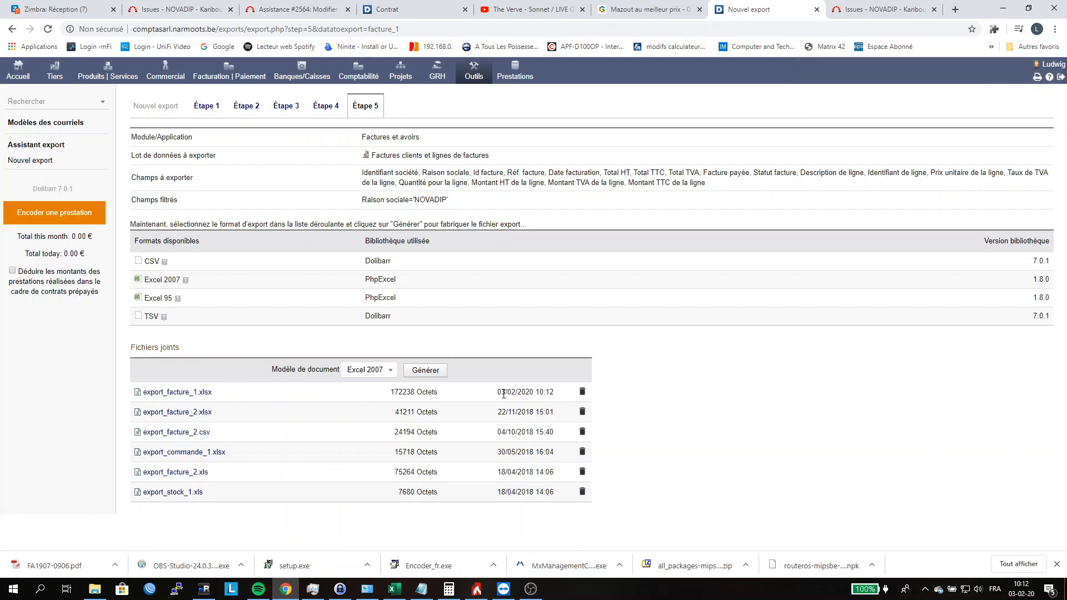
Step: Download export_facture_1.xlsx, open it in Excel and enable editing
left_click(190, 393)
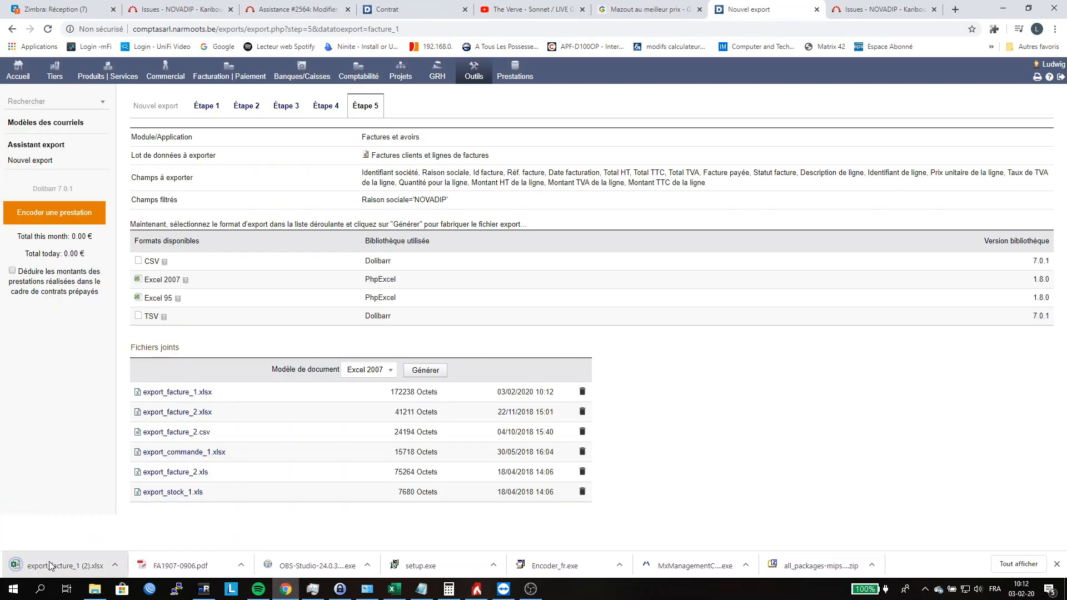
left_click(49, 561)
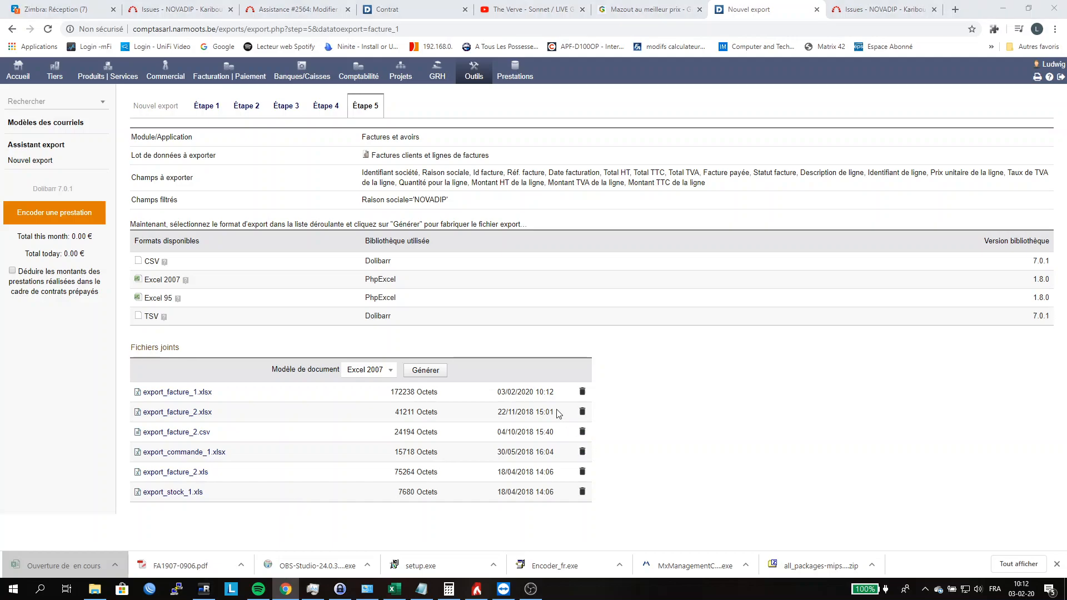
left_click(394, 589)
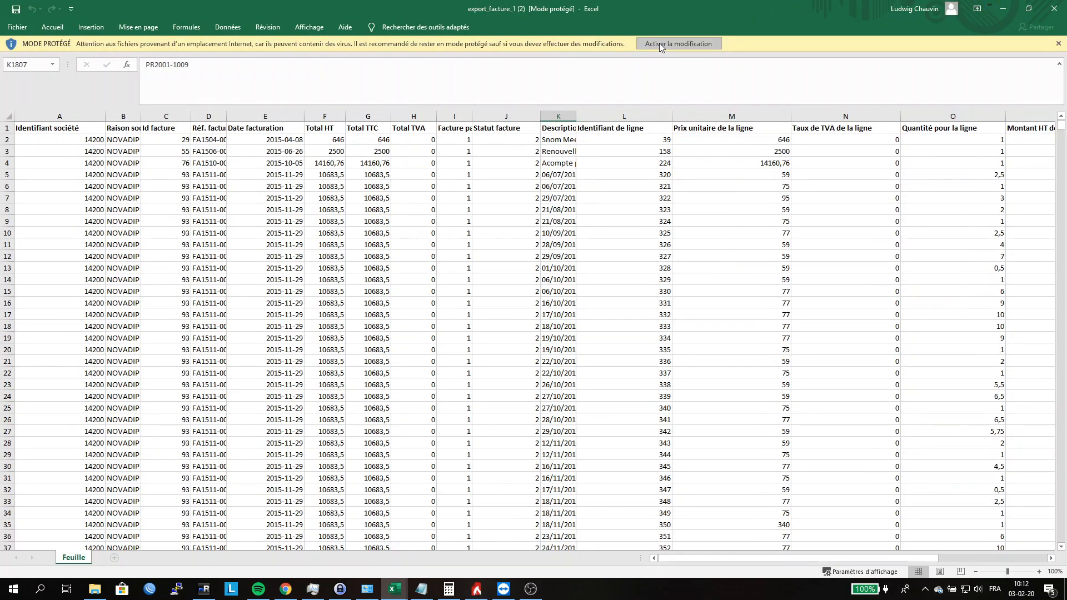
left_click(660, 45)
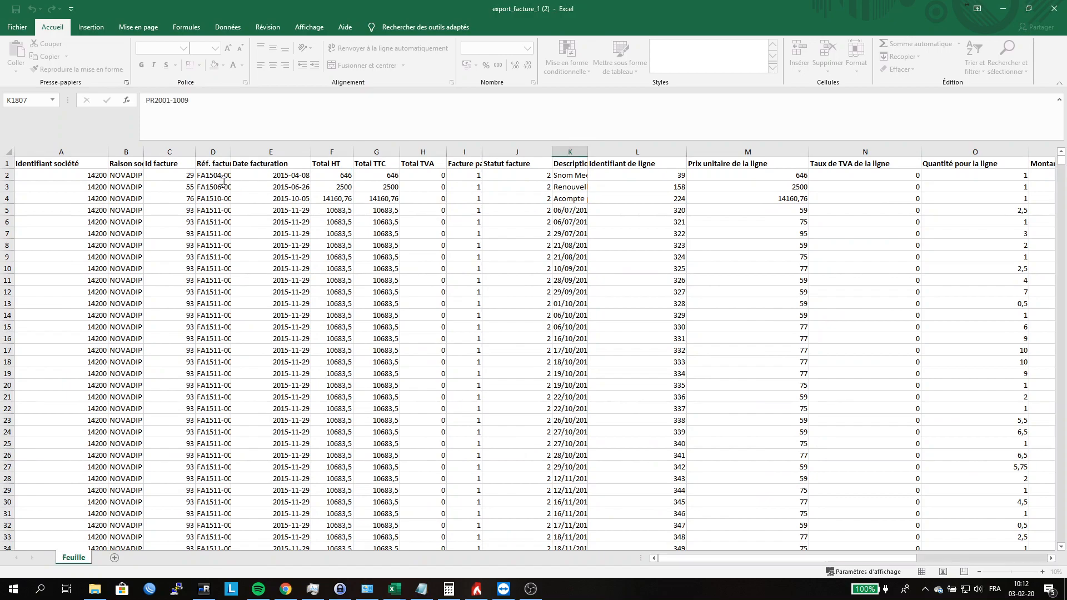
Step: Examine the Réf. facture and Date facturation columns in the exported invoice sheet
left_click(214, 153)
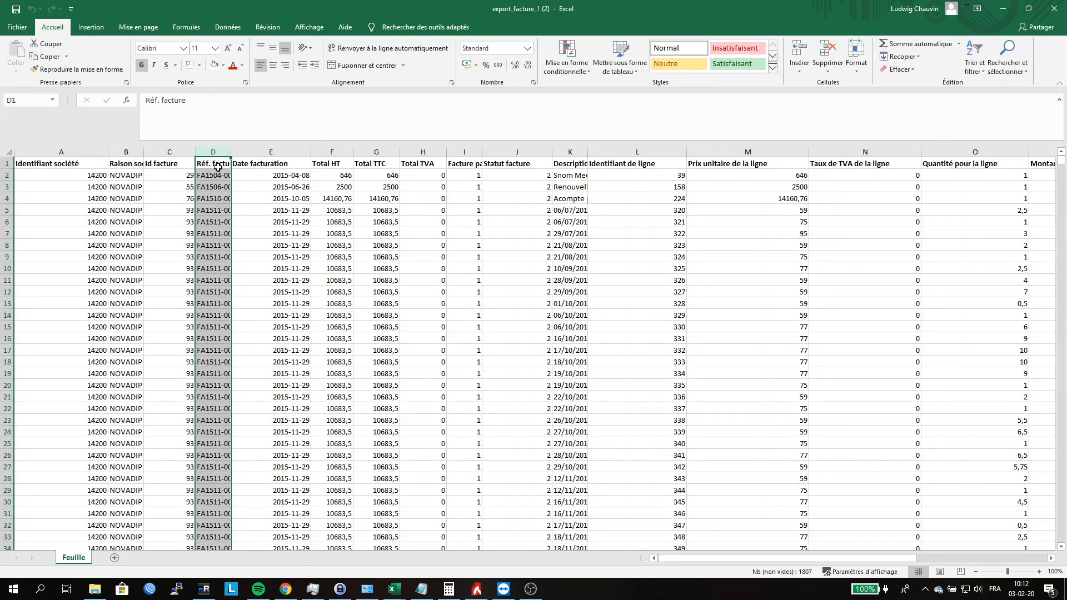
left_click(268, 173)
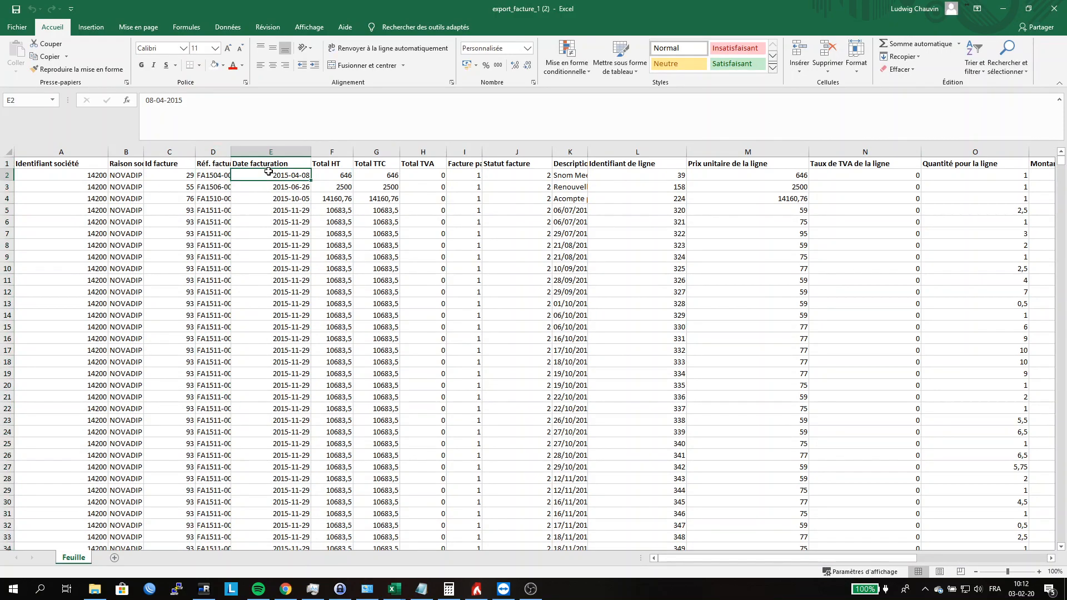
mouse_move(1063, 162)
left_mouse_down()
mouse_move(1062, 569)
mouse_move(1061, 152)
left_mouse_up()
Step: Switch back to Dolibarr in Chrome and start a new export of Propositions commerciales clients et lignes de propositions
left_click(285, 589)
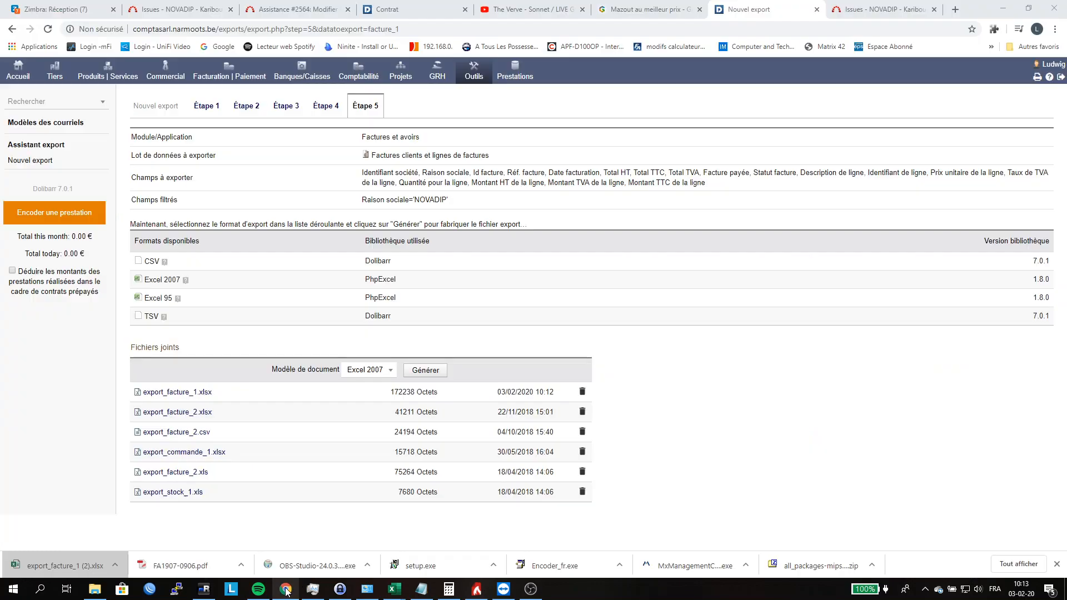
left_click(33, 161)
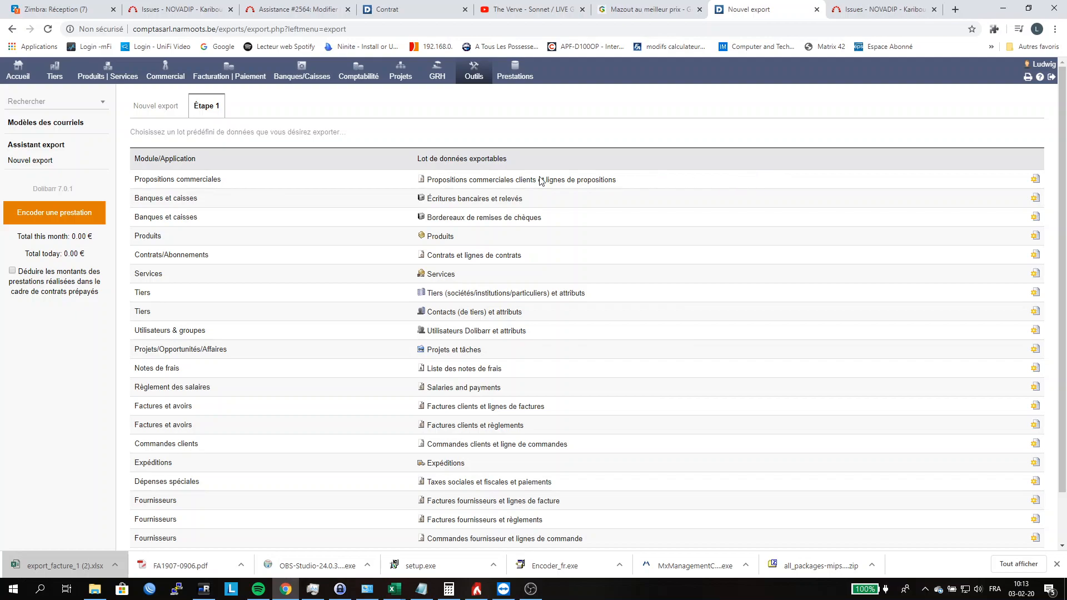
left_click(1036, 181)
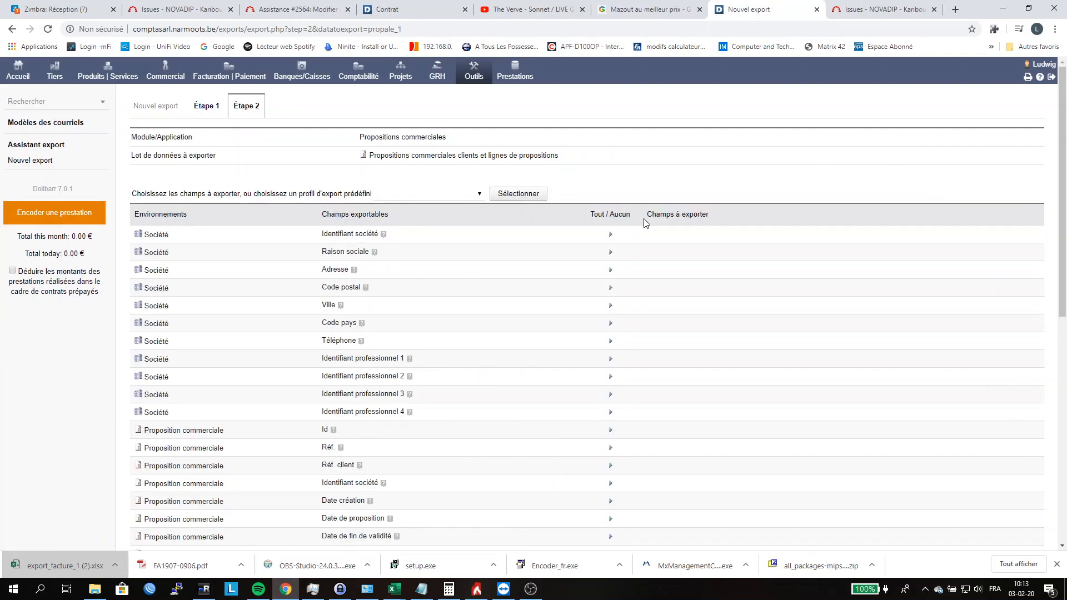
Step: Add the company fields Identifiant société and Raison sociale and the proposal fields Id and Réf. to the export
left_click(612, 236)
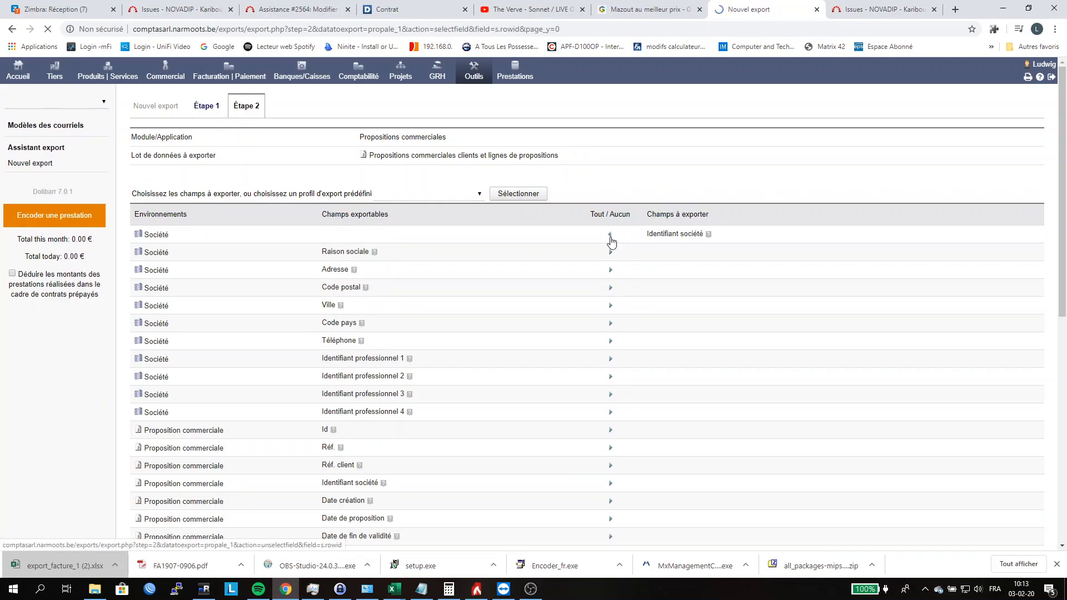
left_click(611, 254)
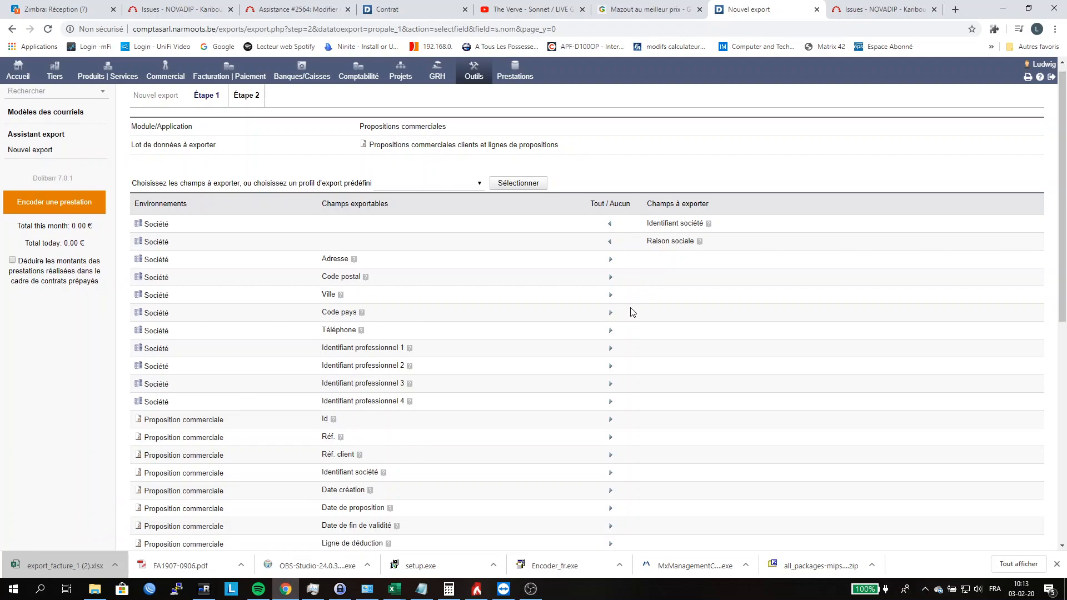
scroll(617, 312, "down", 2)
left_click(611, 320)
left_click(610, 337)
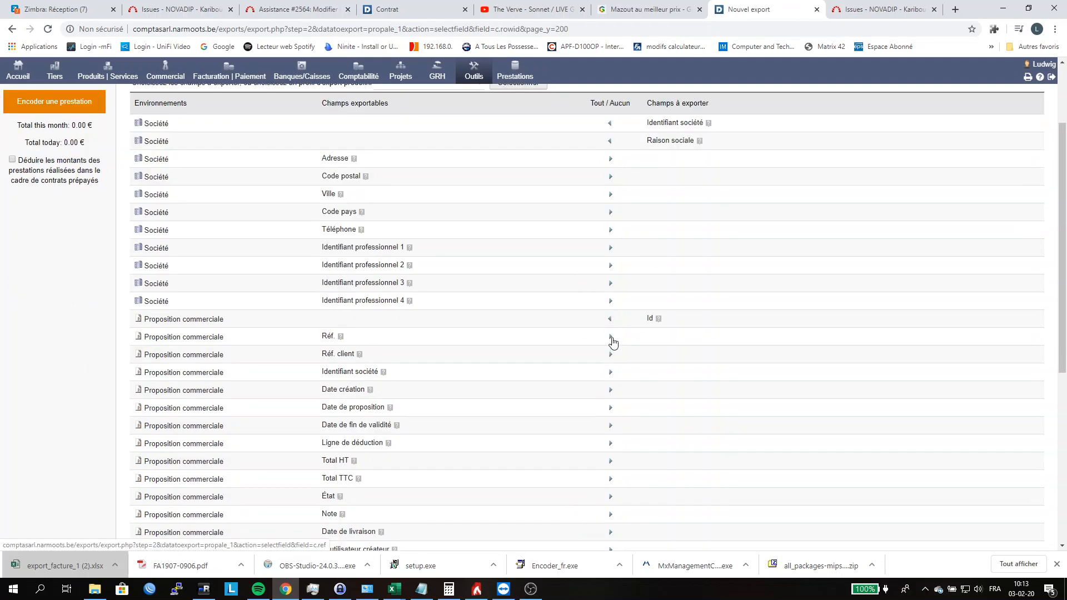
Step: Add the proposal fields Réf. client, Date de proposition, Total HT and Total TTC to the export
scroll(609, 322, "down", 2)
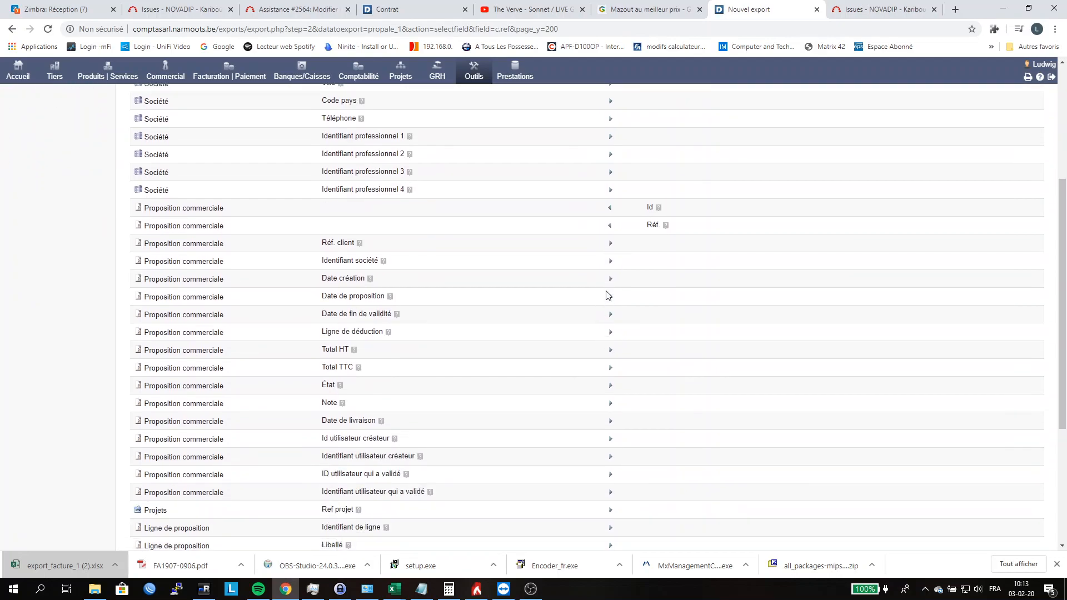
left_click(610, 246)
left_click(611, 298)
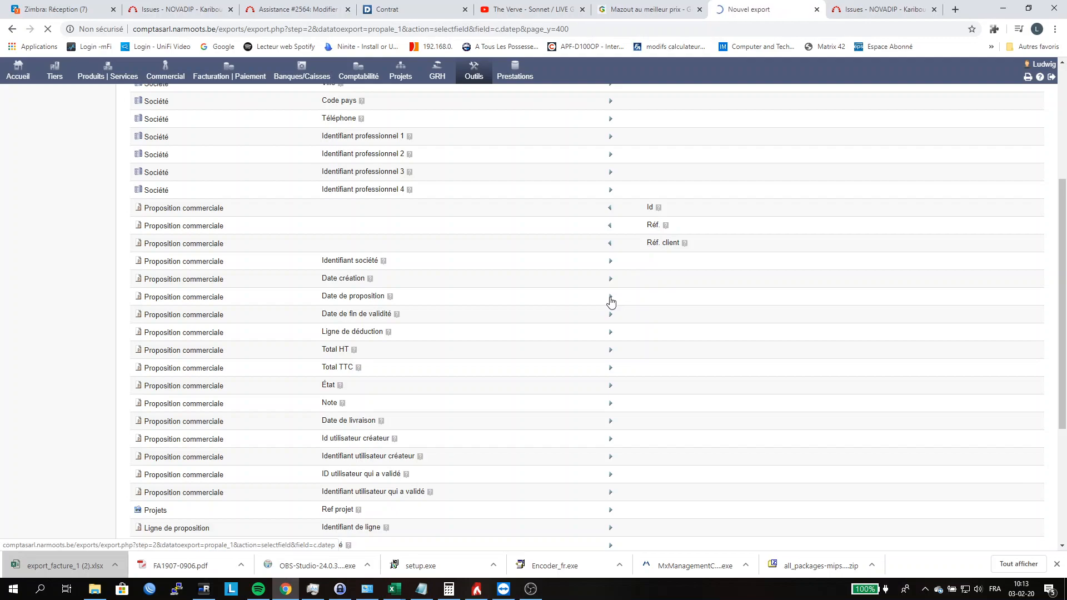
left_click(614, 354)
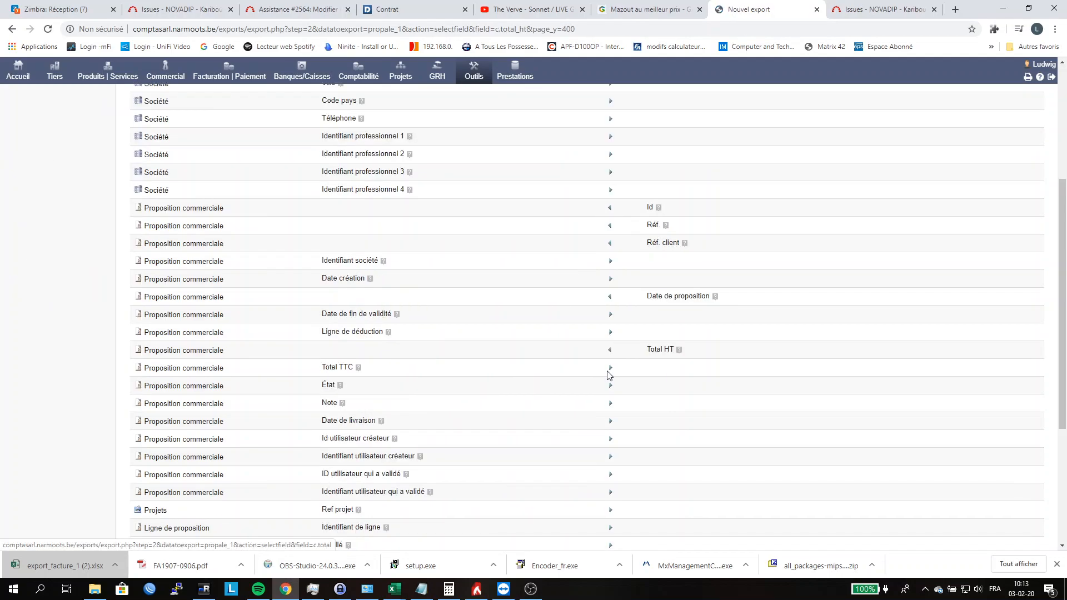
left_click(611, 370)
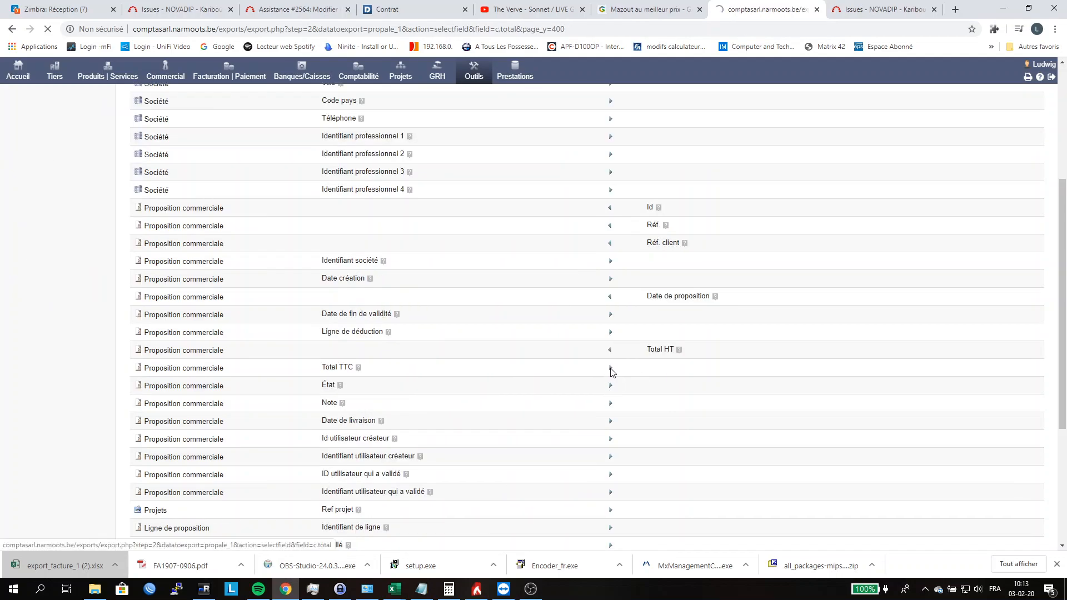
Step: Add the proposal line's Description de ligne, Libellé, Taux de TVA and Type de ligne fields to the export
scroll(615, 383, "down", 4)
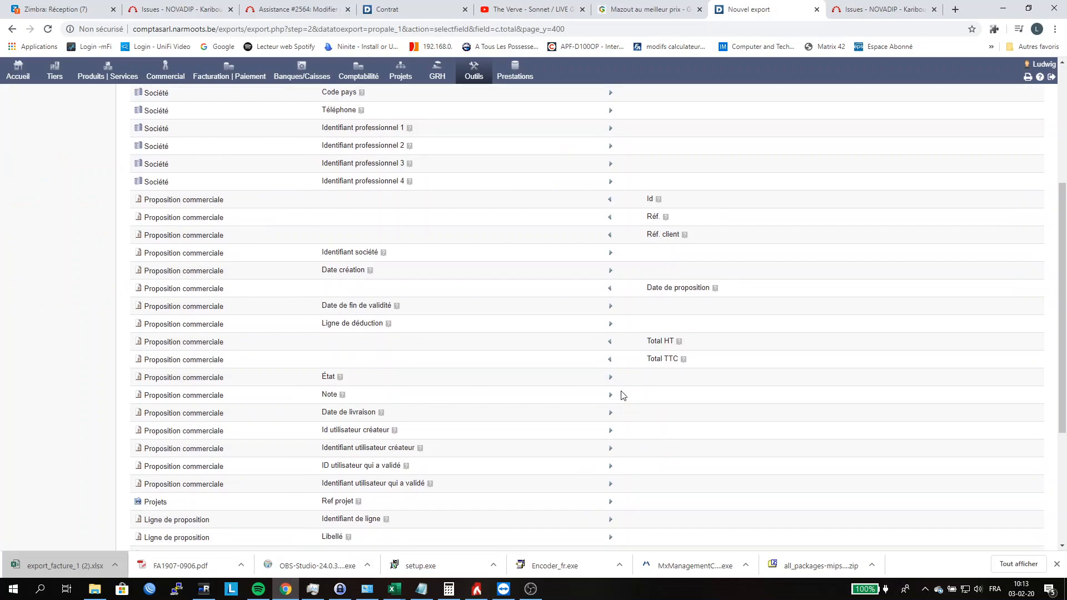
scroll(597, 336, "down", 2)
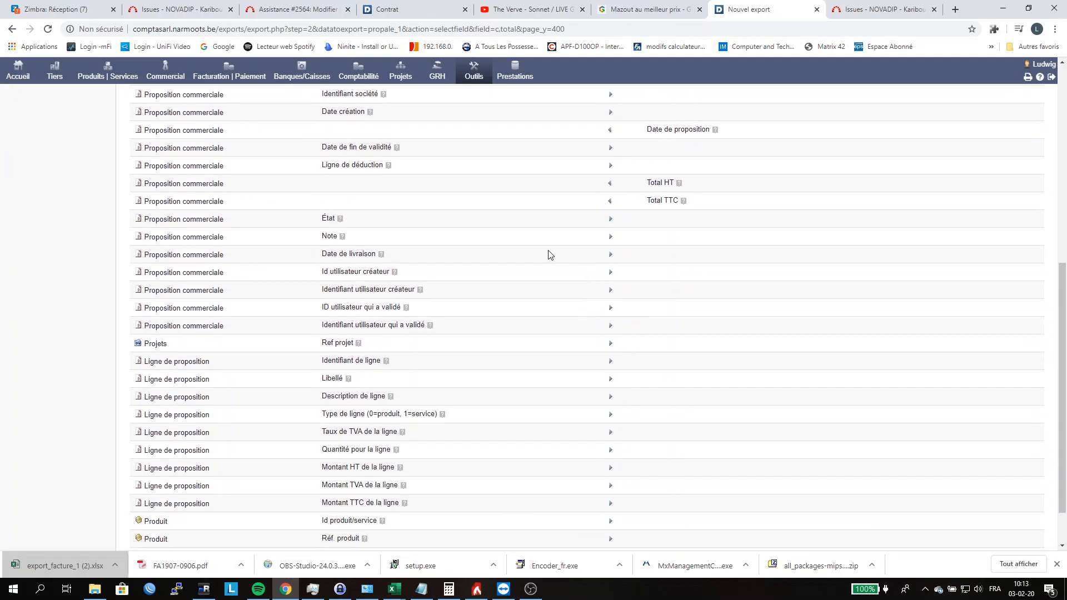
scroll(537, 259, "down", 2)
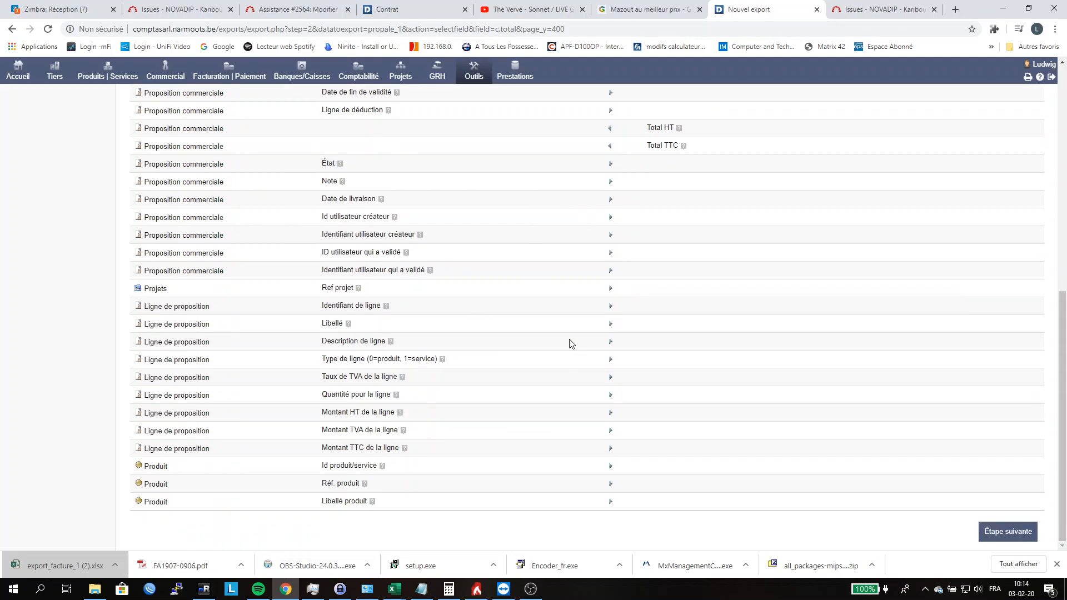
left_click(609, 343)
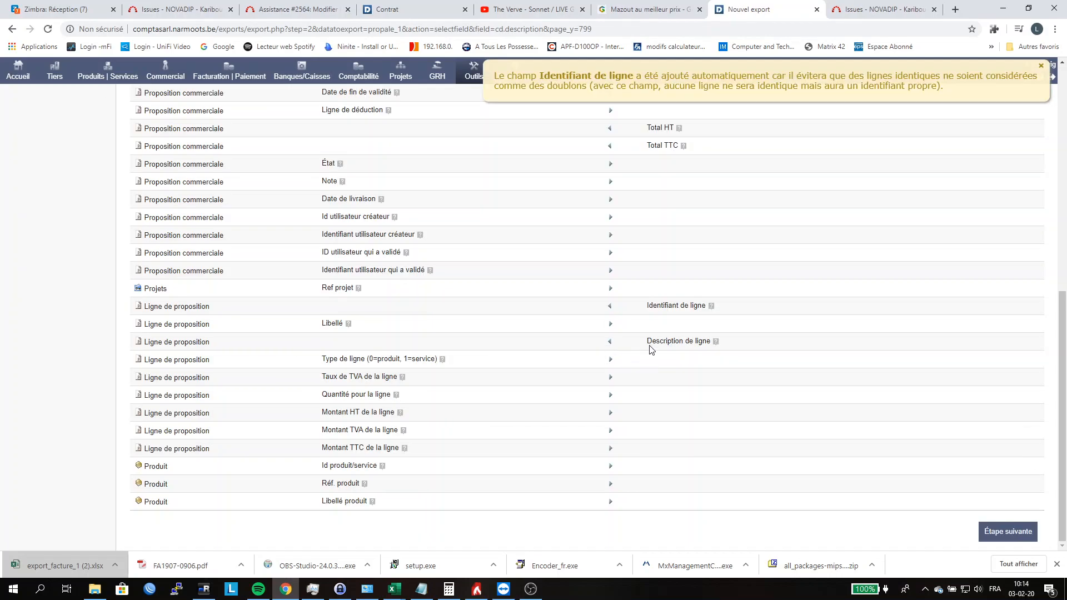
left_click(610, 324)
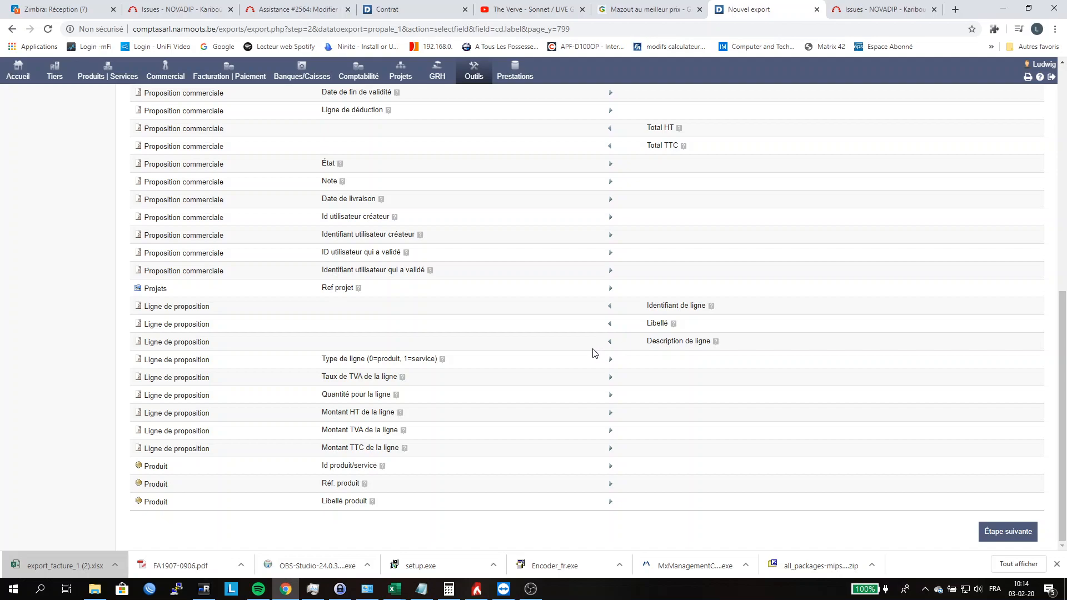
left_click(610, 378)
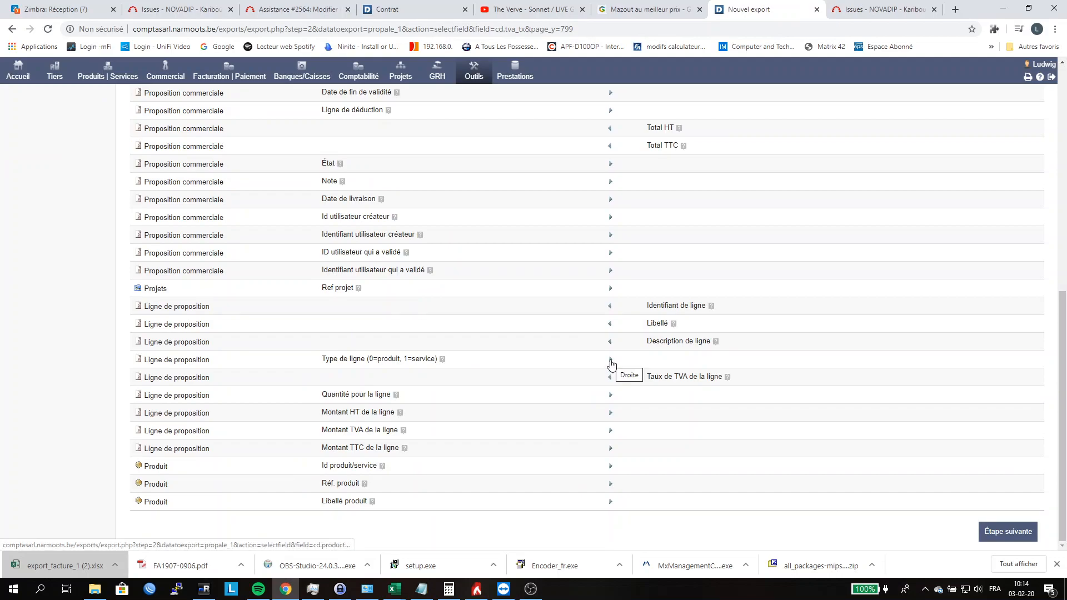
left_click(611, 361)
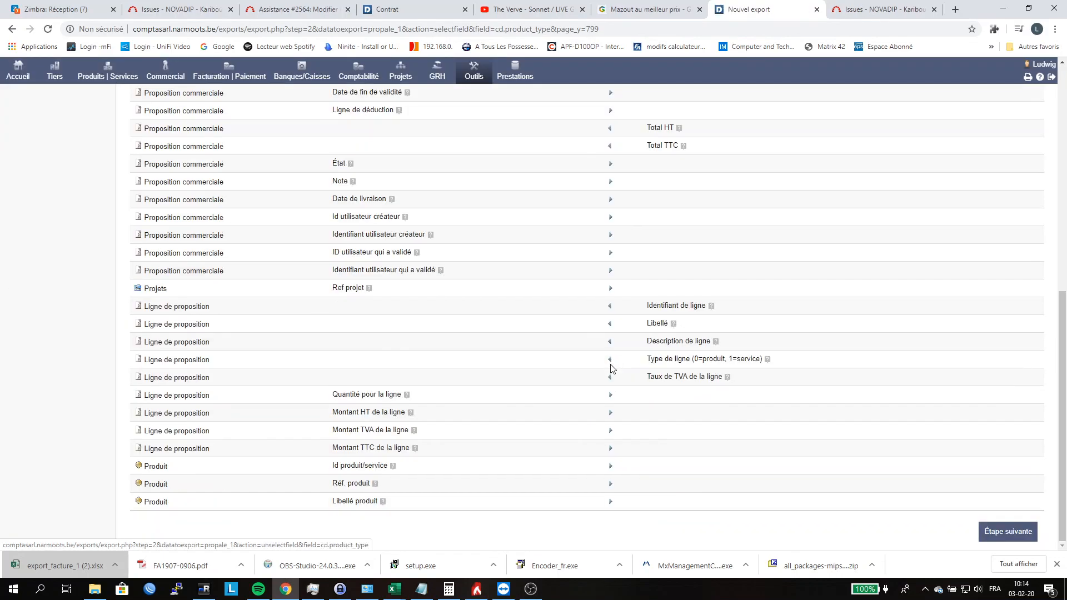
Step: Add the proposal line's Quantité, Montant HT, Montant TVA and Montant TTC fields to the export
left_click(609, 396)
left_click(612, 414)
left_click(611, 432)
left_click(611, 451)
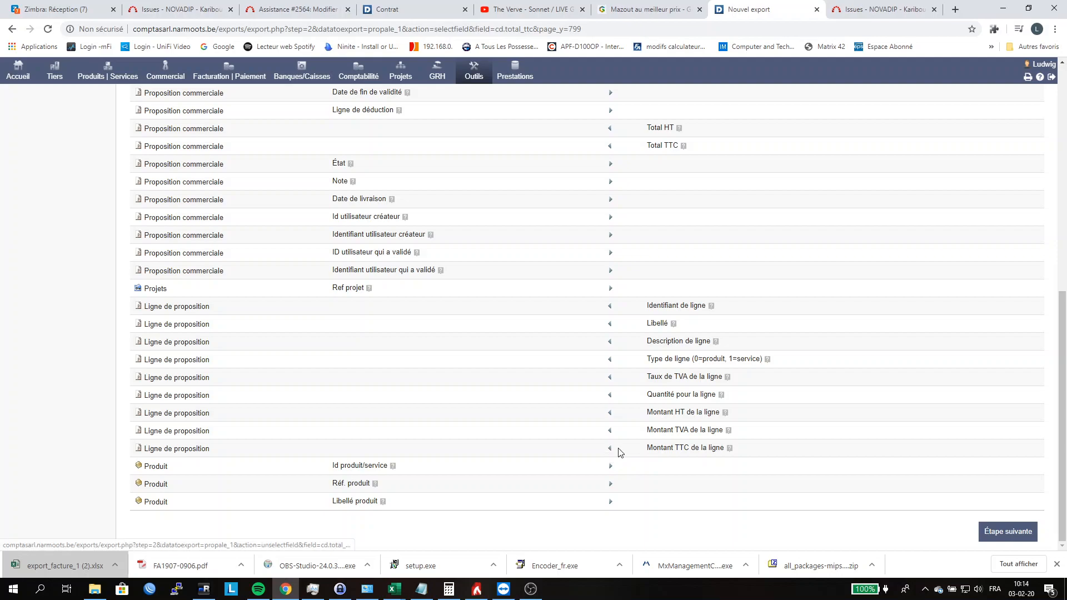
Step: Filter the proposal export on the Raison sociale NOVADIP and continue to the field order step
left_click(1004, 531)
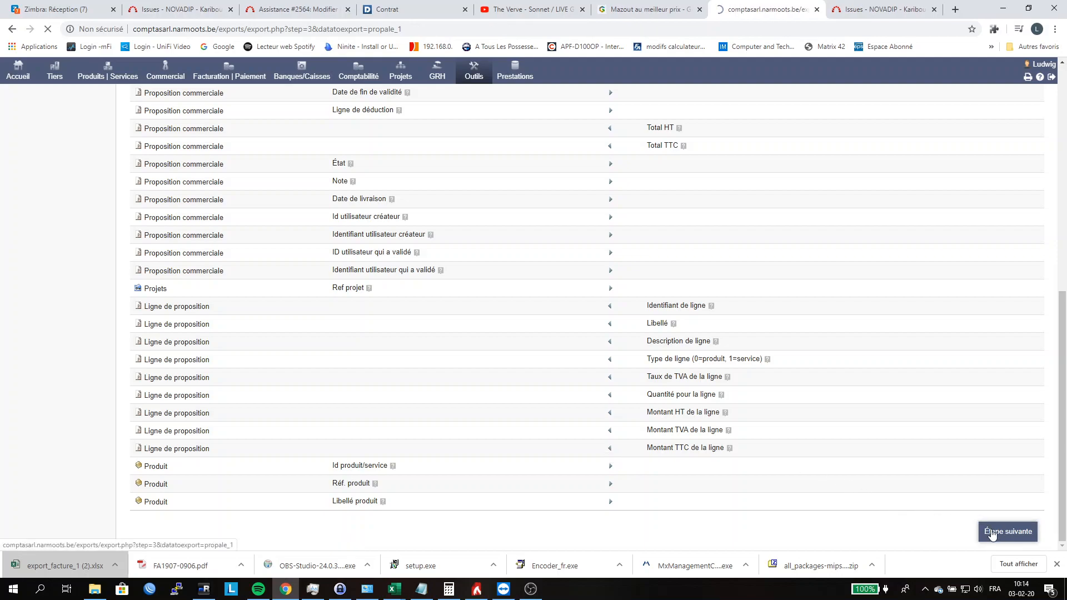
left_click(865, 260)
left_click(858, 285)
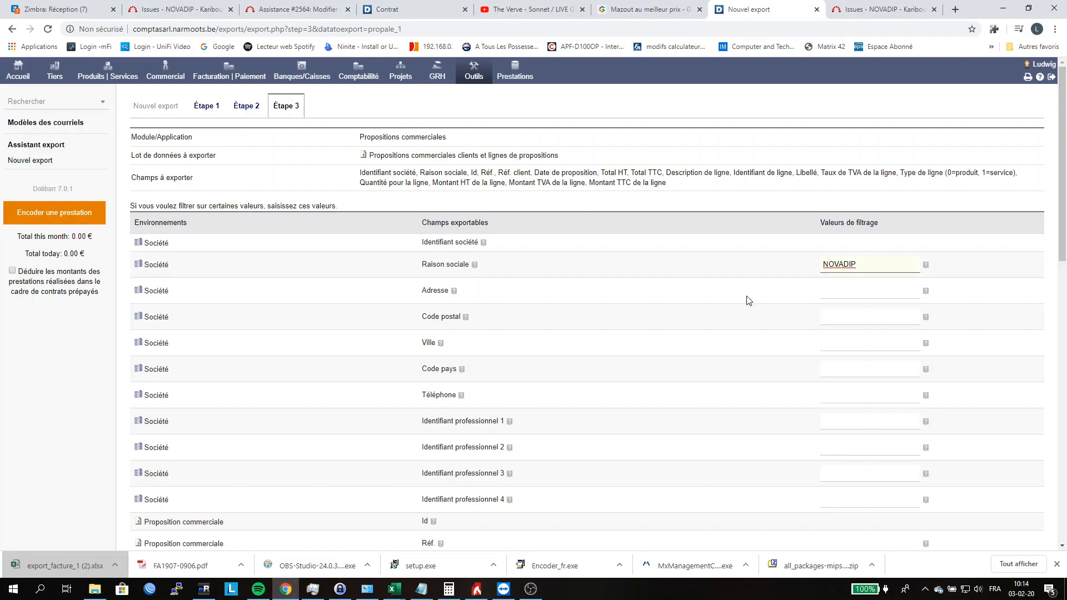
scroll(778, 292, "down", 15)
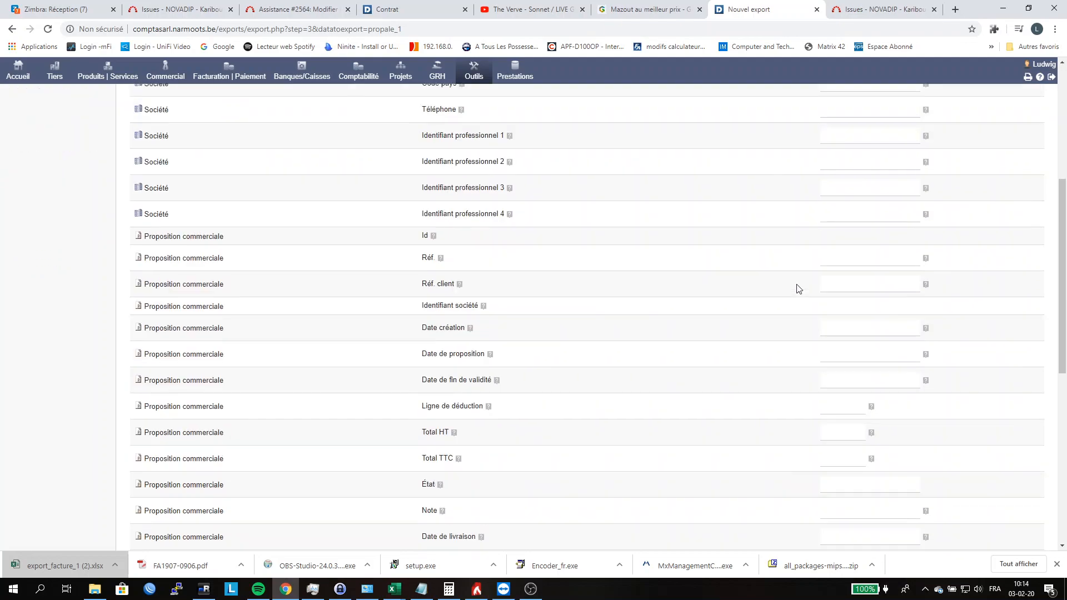
left_click(1000, 532)
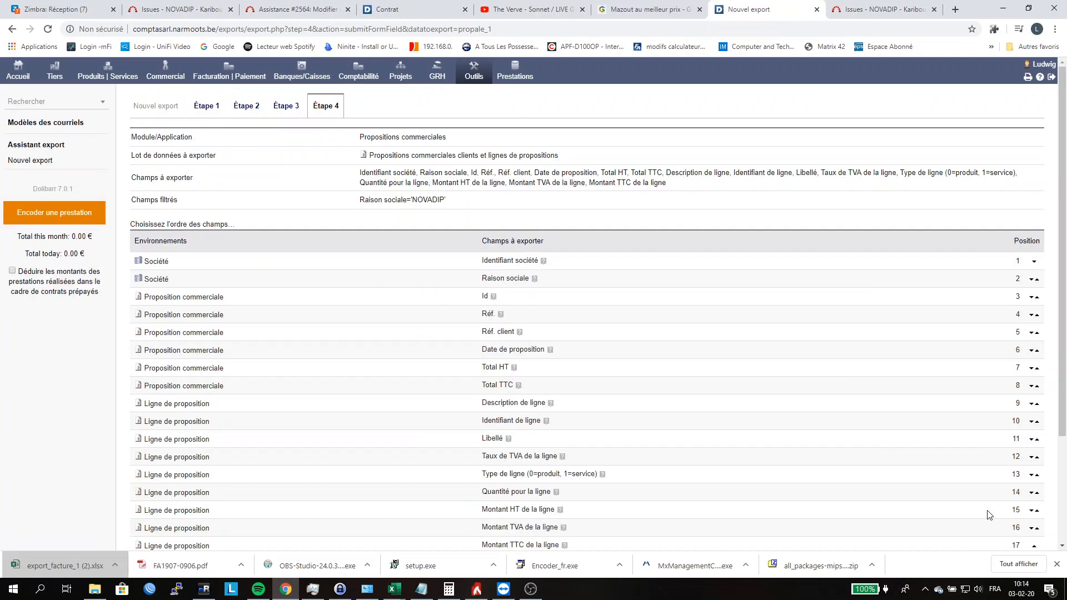
Step: Keep the default field order and generate the proposal export in Excel 2007 format
scroll(955, 472, "down", 3)
left_click(1009, 441)
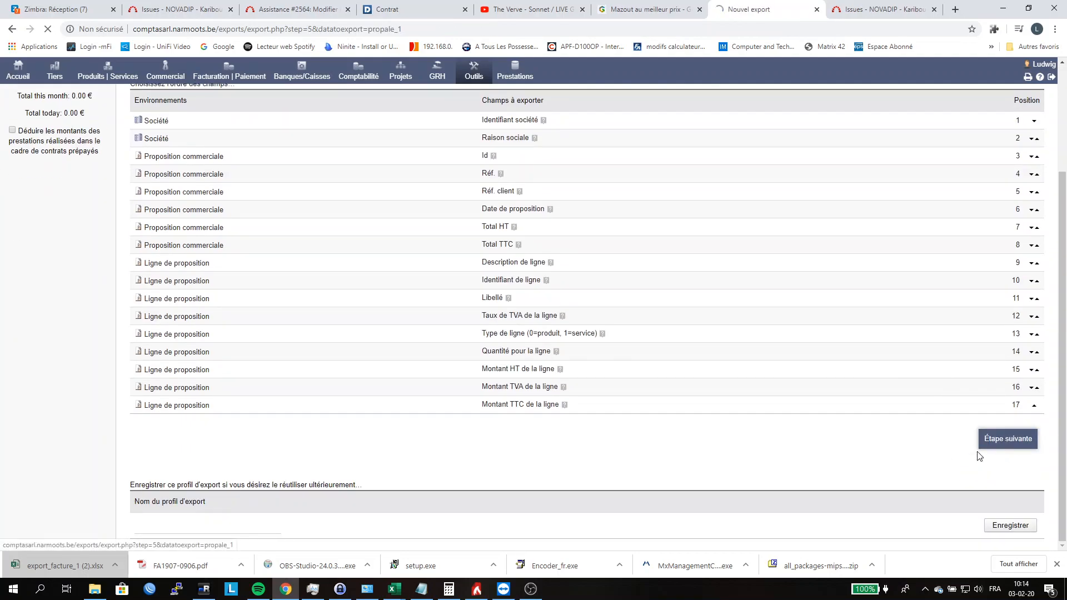
left_click(393, 378)
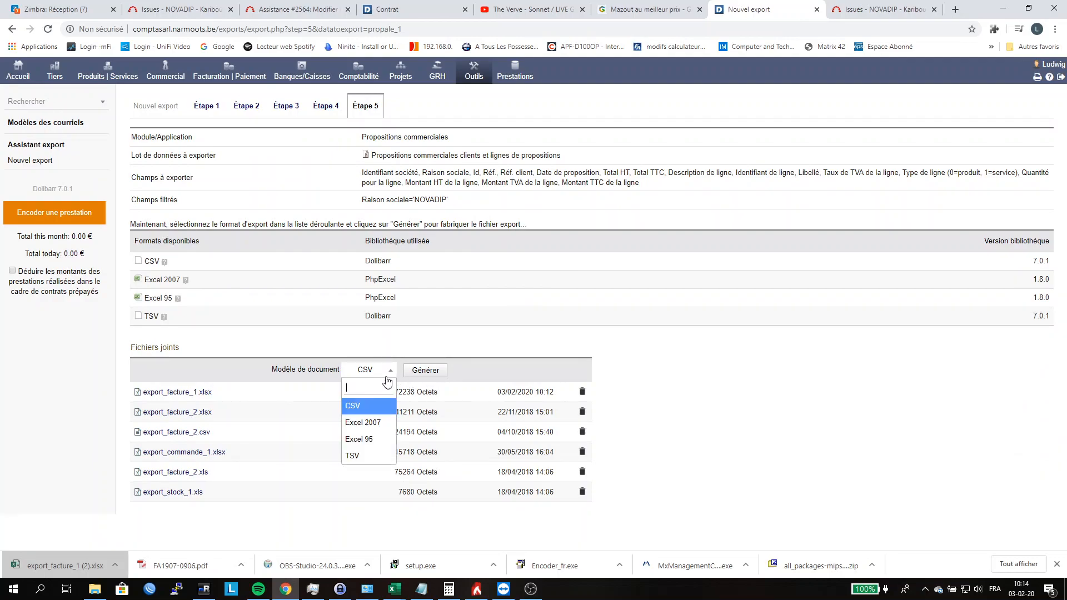
left_click(377, 421)
left_click(421, 376)
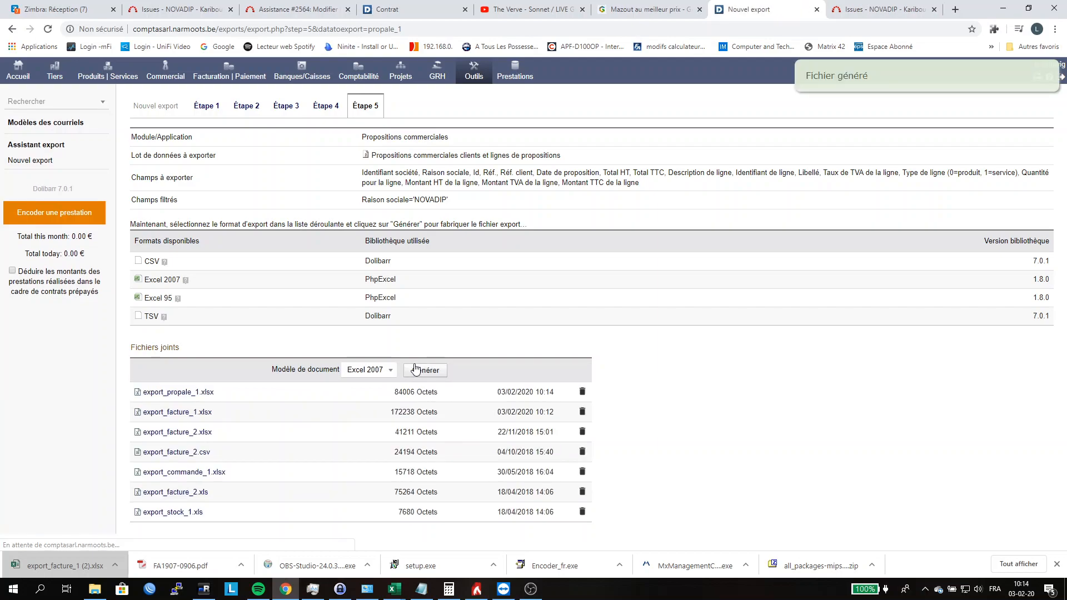
Step: Download export_propale_1.xlsx, open it in Excel and enable editing
left_click(179, 393)
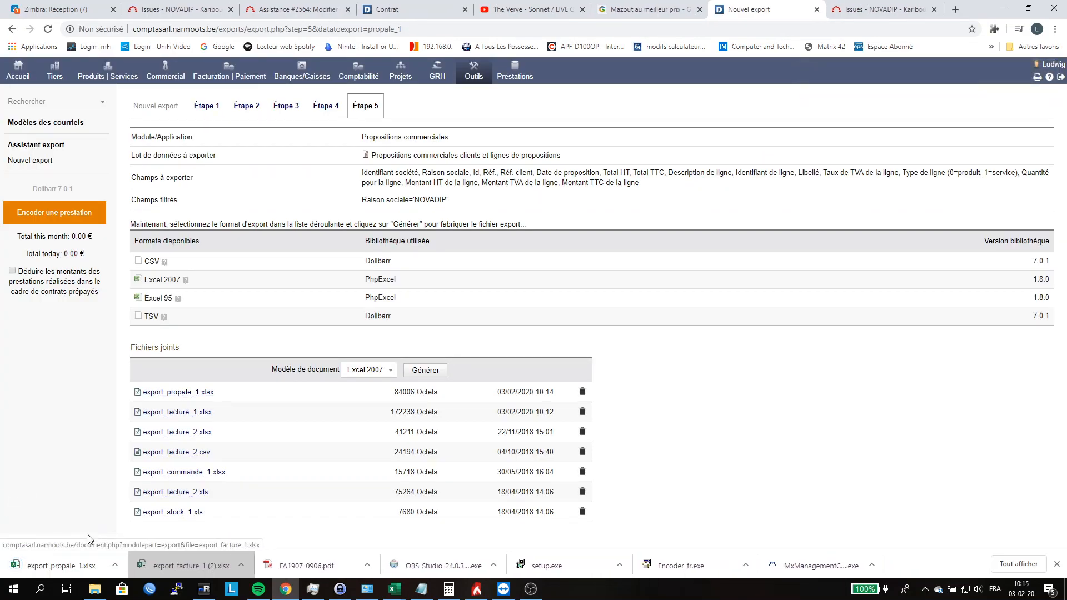
left_click(66, 566)
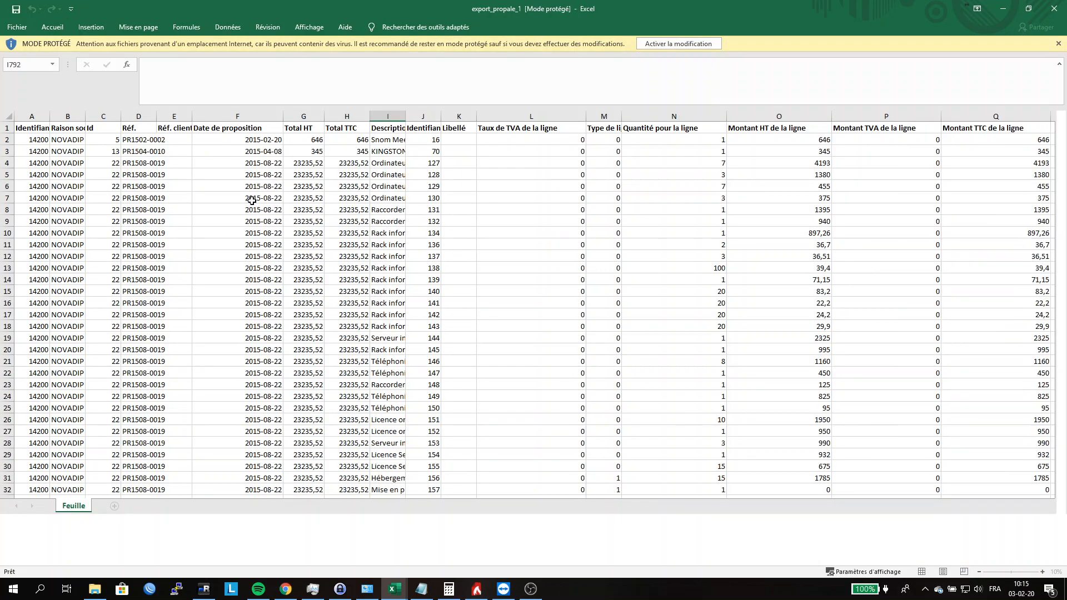
left_click(173, 142)
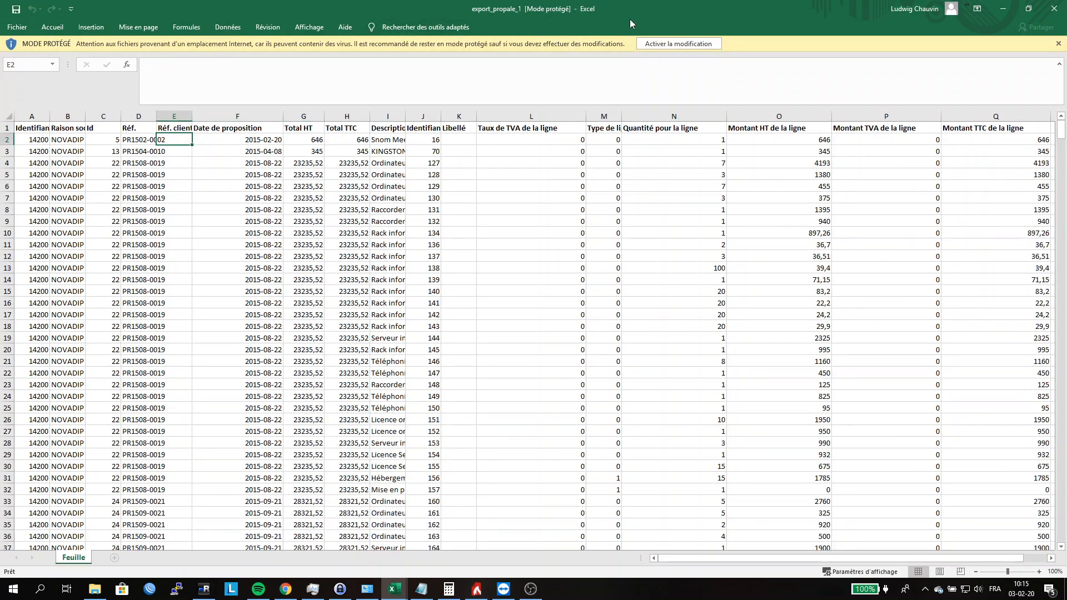
left_click(654, 43)
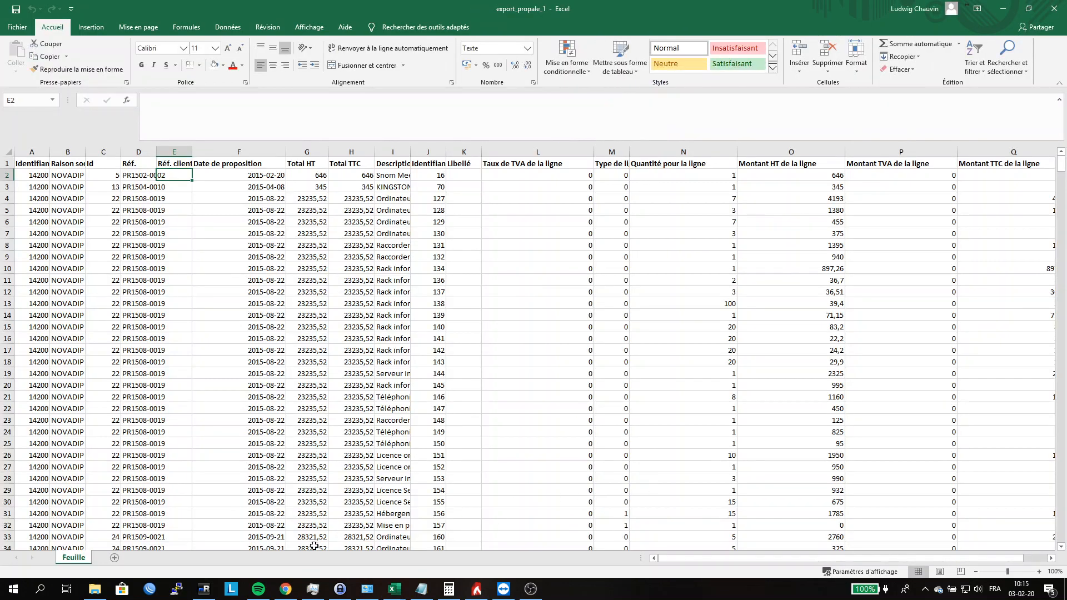
Step: Switch to the export_facture_1 (2) workbook and look through the invoice lines from row 2 down to the last entries
mouse_move(395, 589)
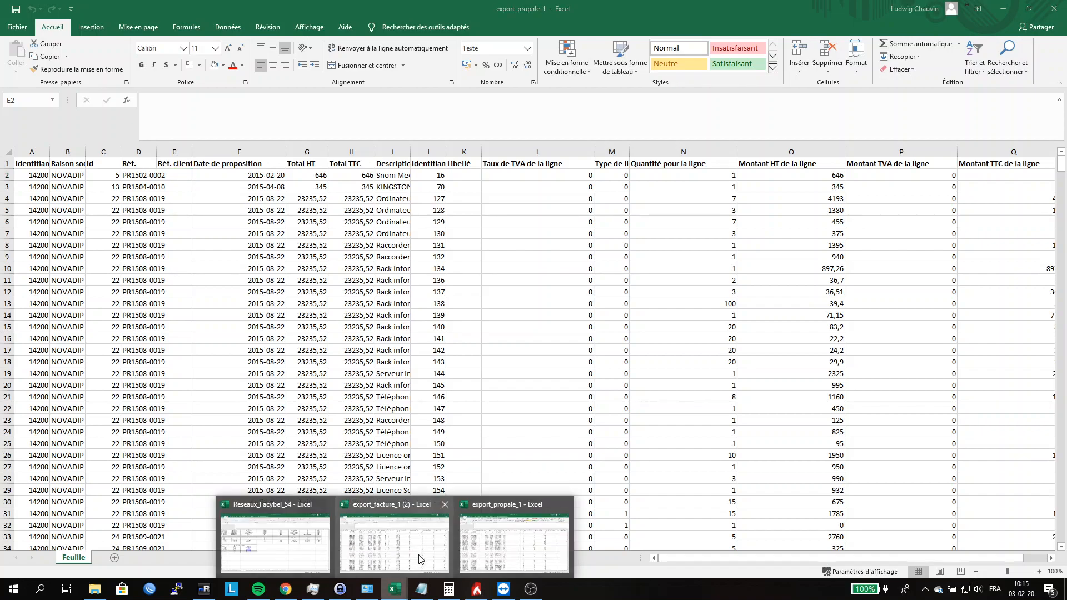
left_click(424, 537)
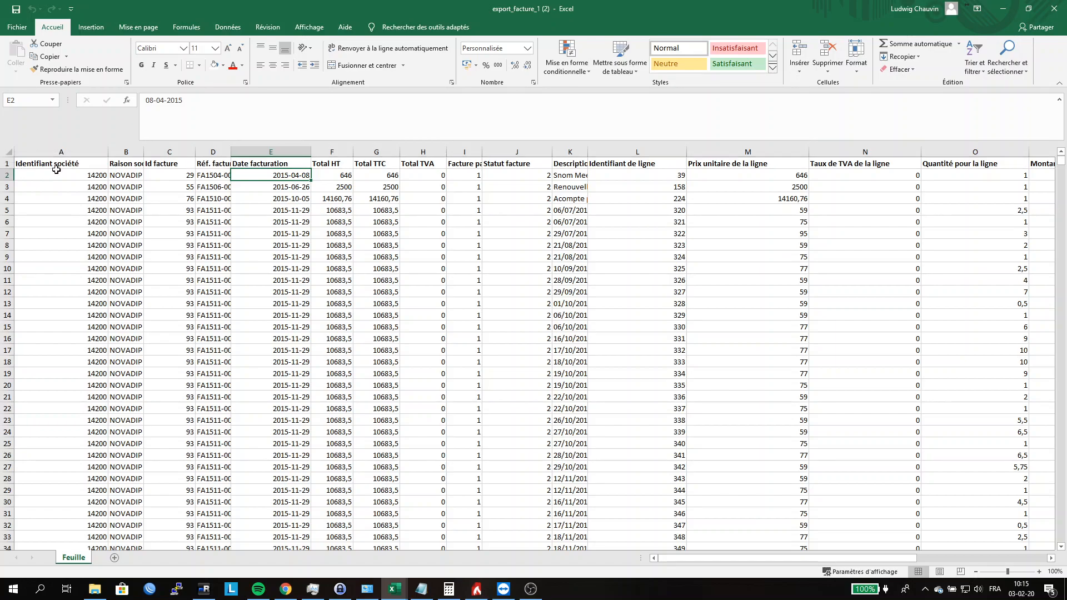
left_click(7, 175)
left_click_drag(1060, 161, 1045, 506)
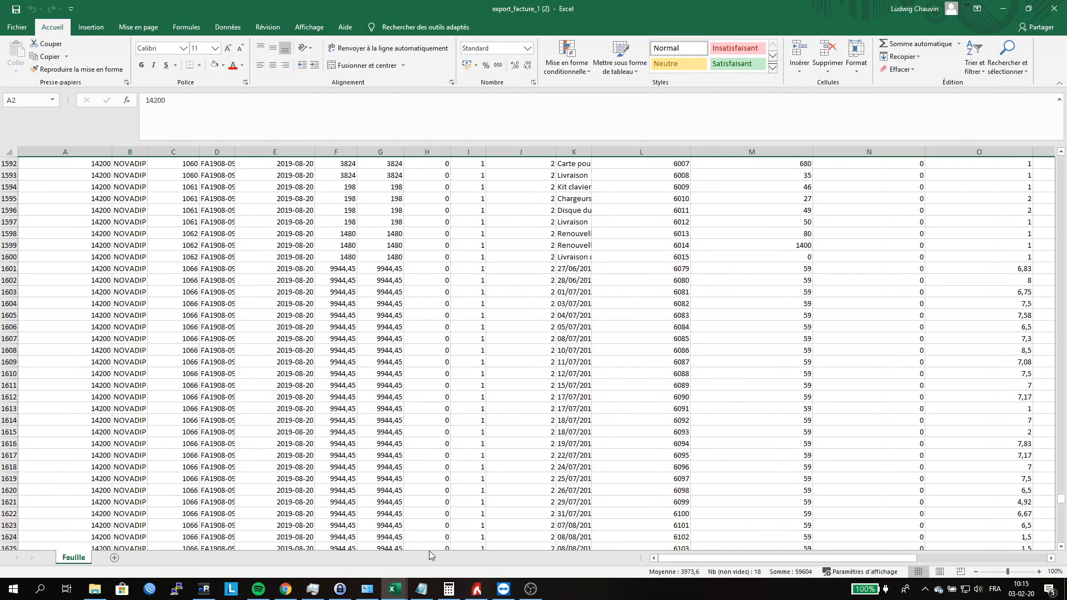
left_click(10, 268, "shift")
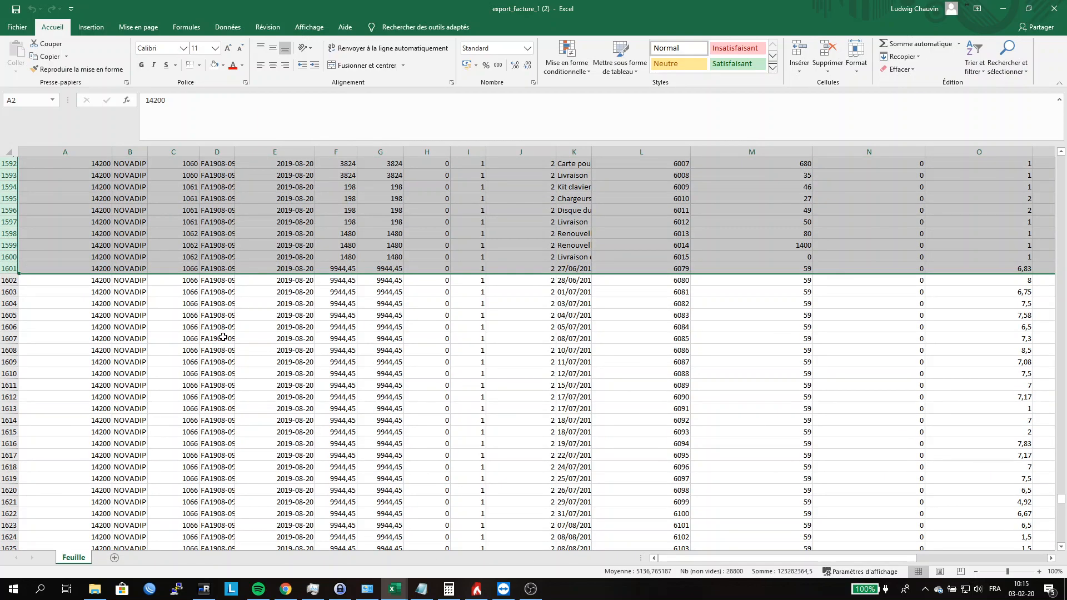
left_click(327, 325)
scroll(662, 381, "down", 20)
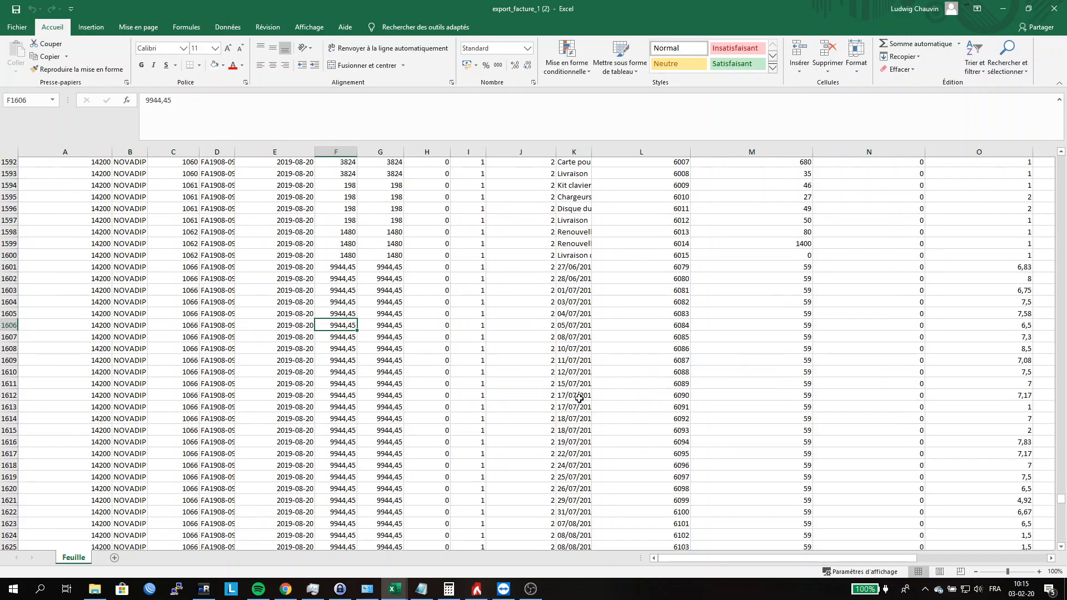
scroll(504, 399, "down", 20)
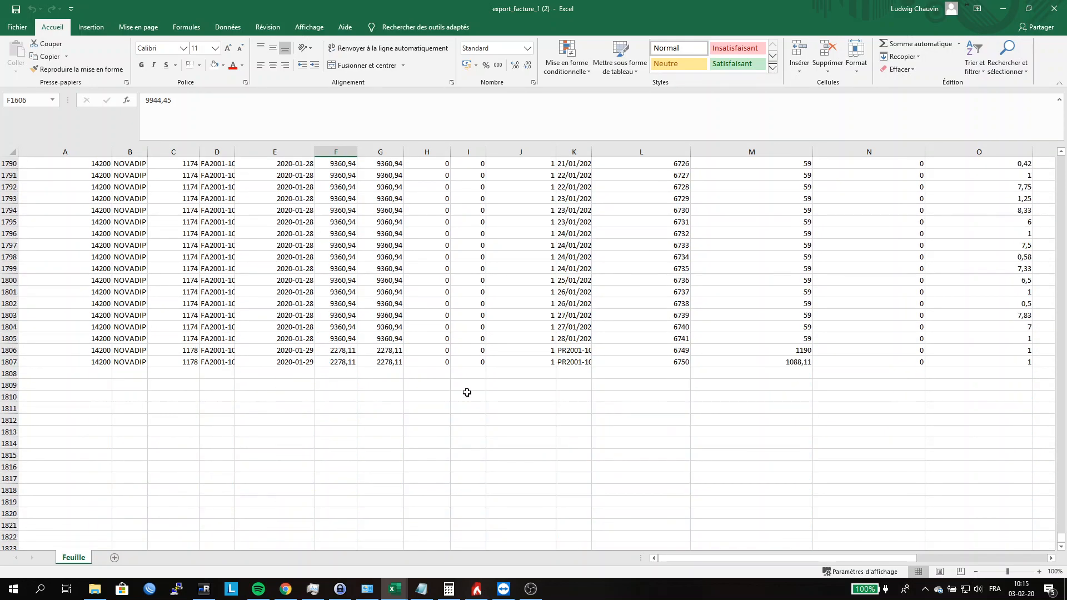
scroll(466, 394, "up", 5)
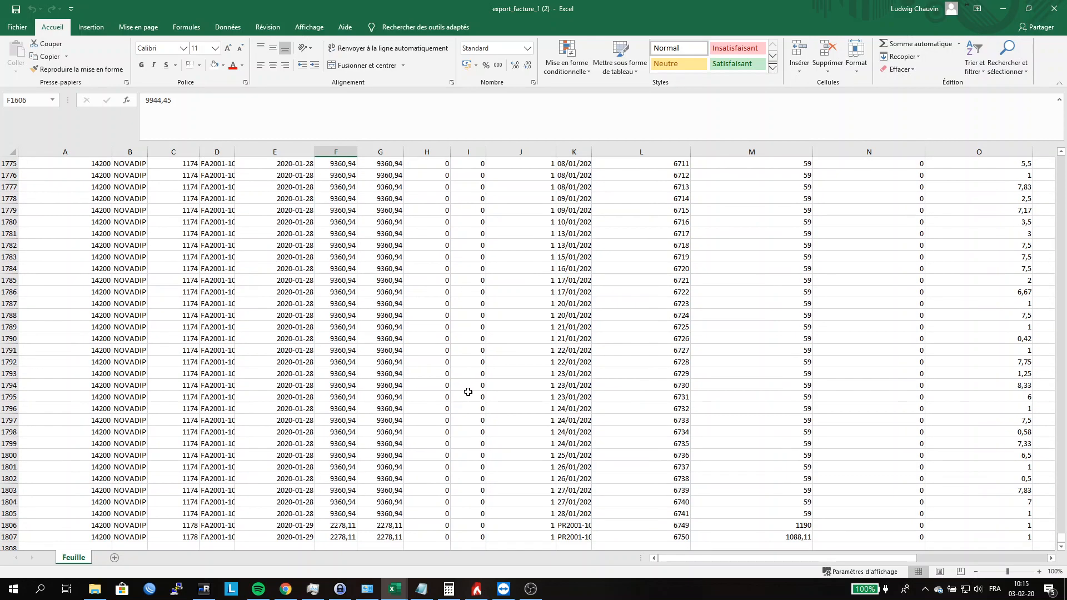
Step: Autofit column K to the line descriptions and widen column D to fit the full invoice references
double_click(591, 150)
scroll(625, 434, "down", 3)
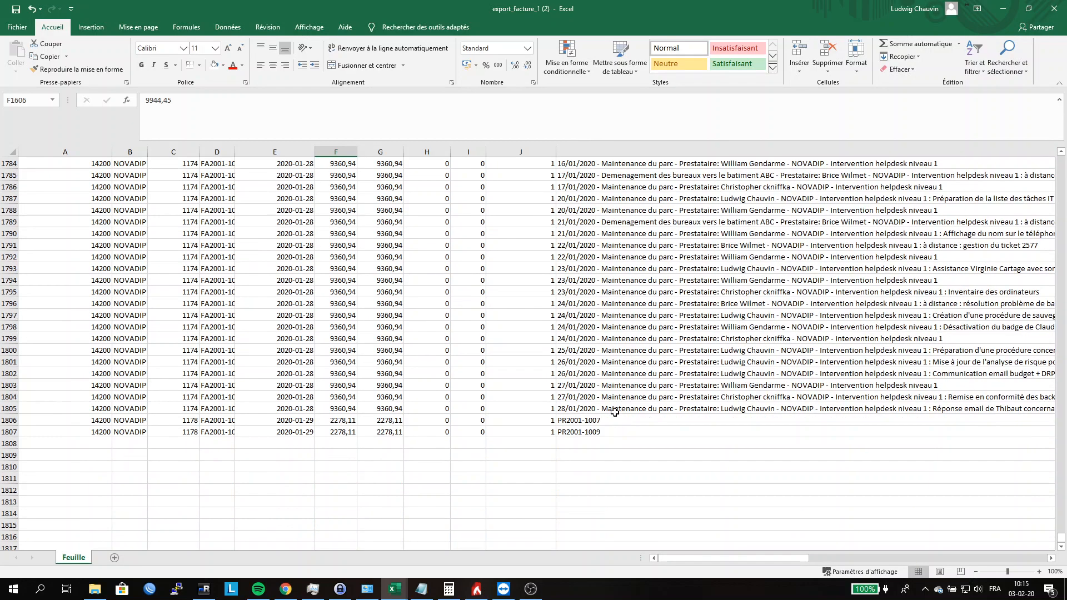
left_click(602, 422)
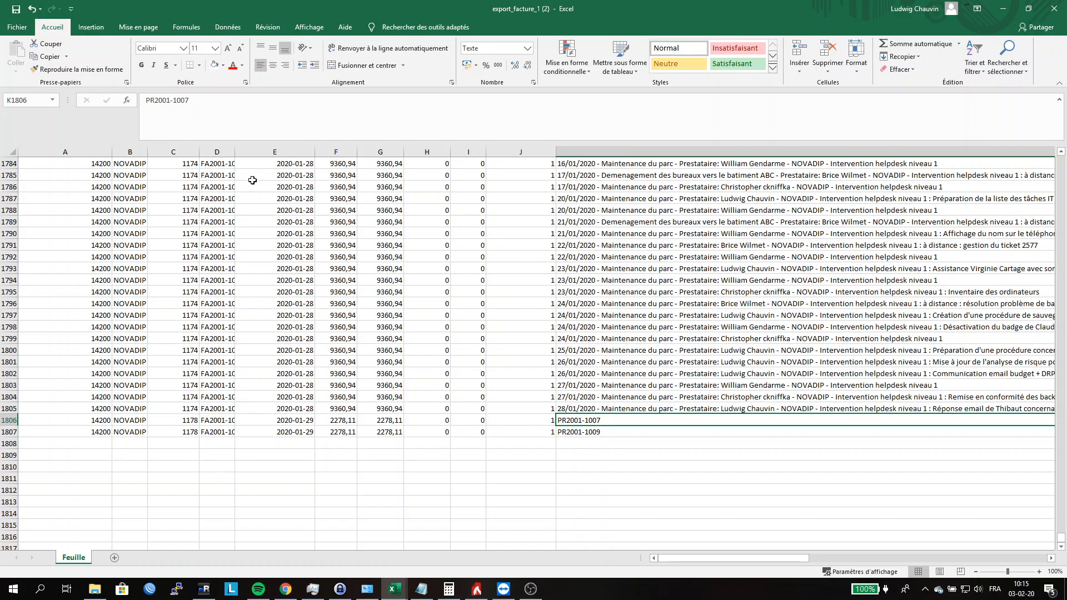
left_click_drag(234, 154, 259, 154)
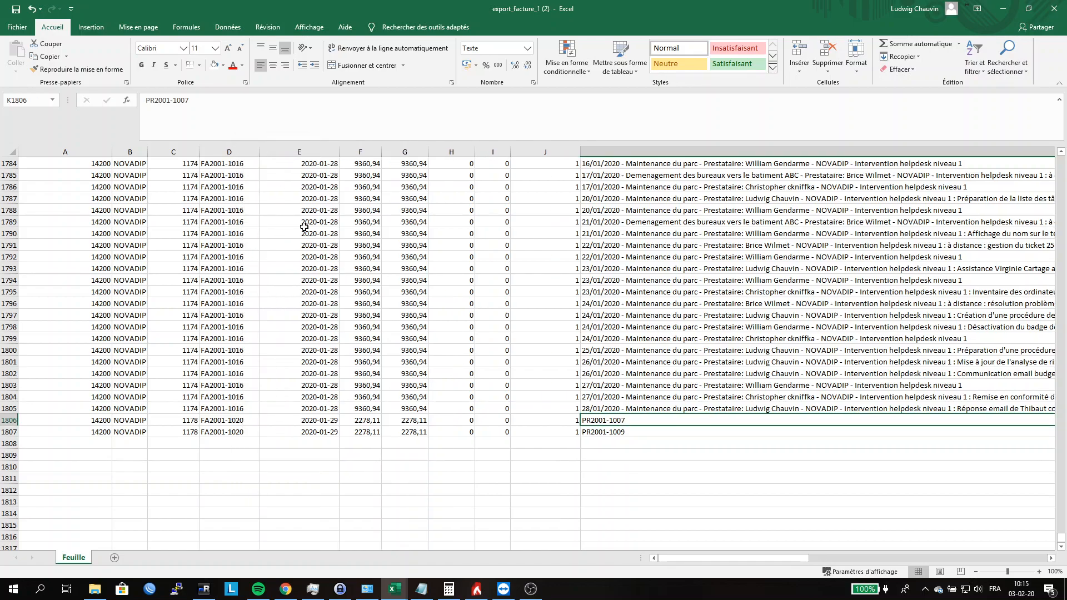
Step: Compare the descriptions, dates and invoice references of the last two invoice lines in rows 1806 and 1807
left_click(621, 431)
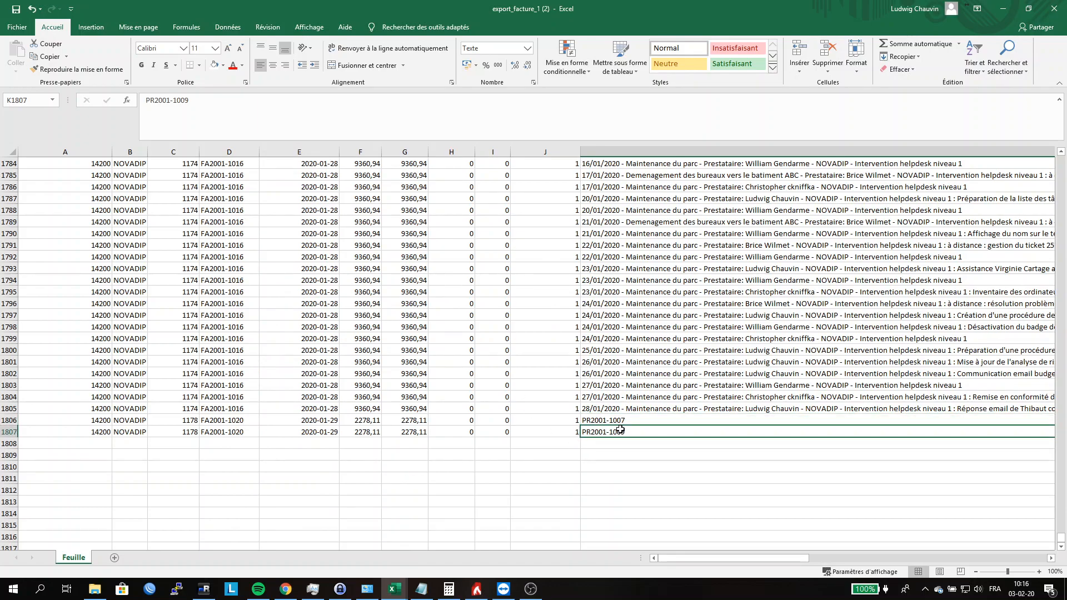
key("Up")
key("Down")
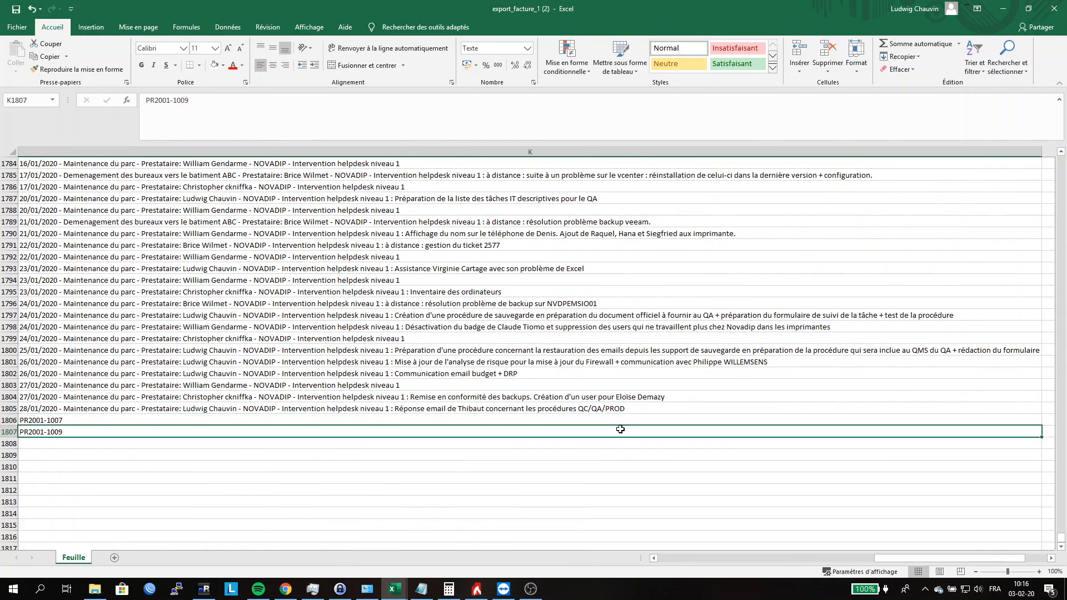
key("Left")
key("Left")
key("Left")
key("Left")
key("Left")
key("Left")
key("Left")
key("Left")
key("Left")
key("Right")
key("Right")
key("Right")
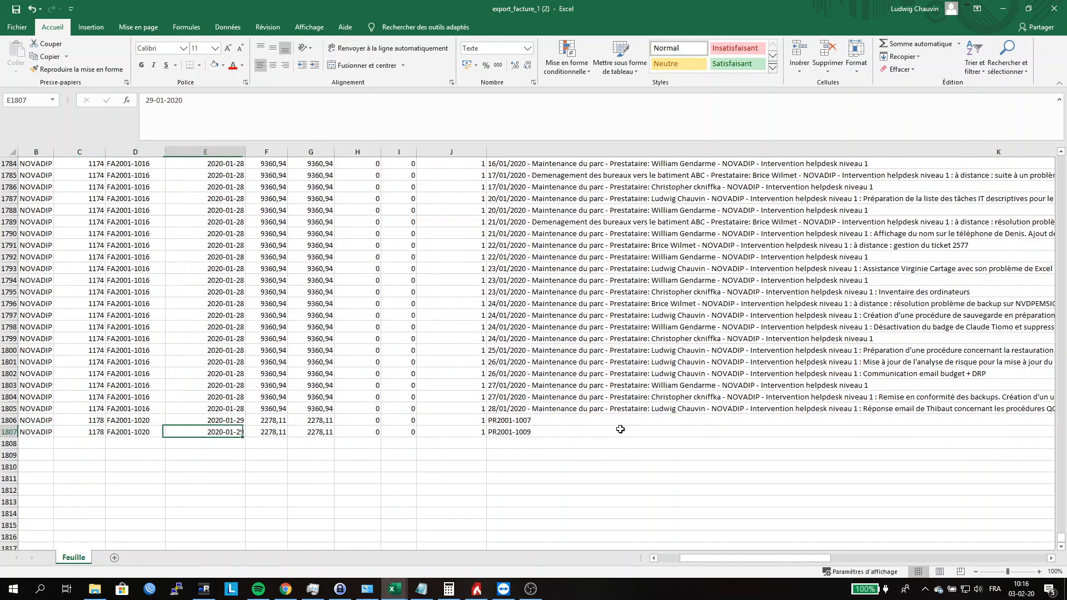
key("Left")
key("Up")
key("Down")
key("Up")
key("Down")
key("Up")
key("Left")
key("Left")
key("Left")
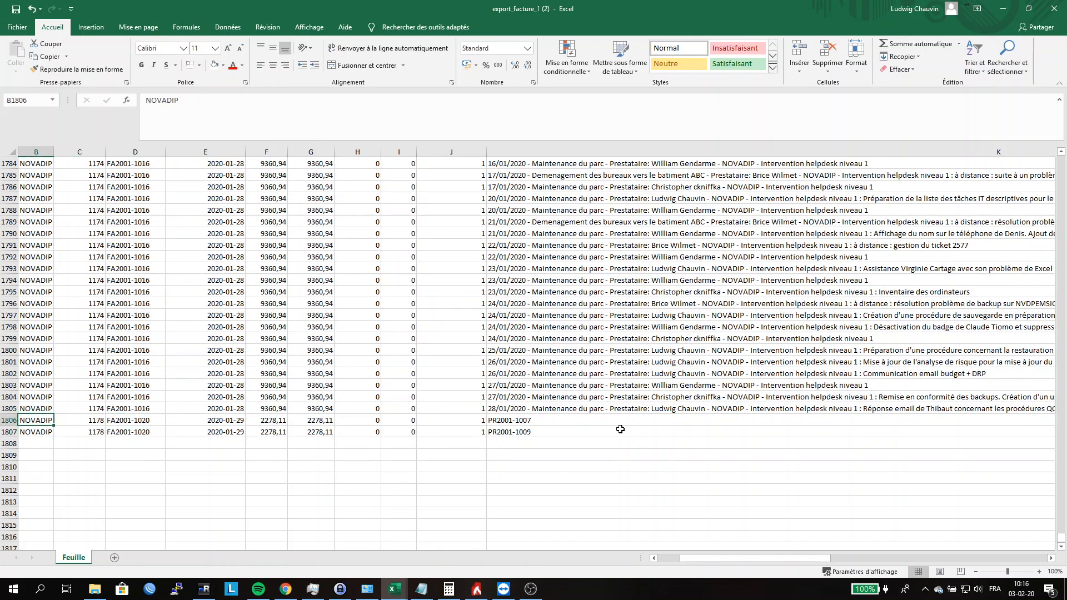
Step: Examine row 1806 from its invoice reference and totals across to the line's unit price in column M
key("Right")
key("Right")
key("Right")
key("Right")
key("Right")
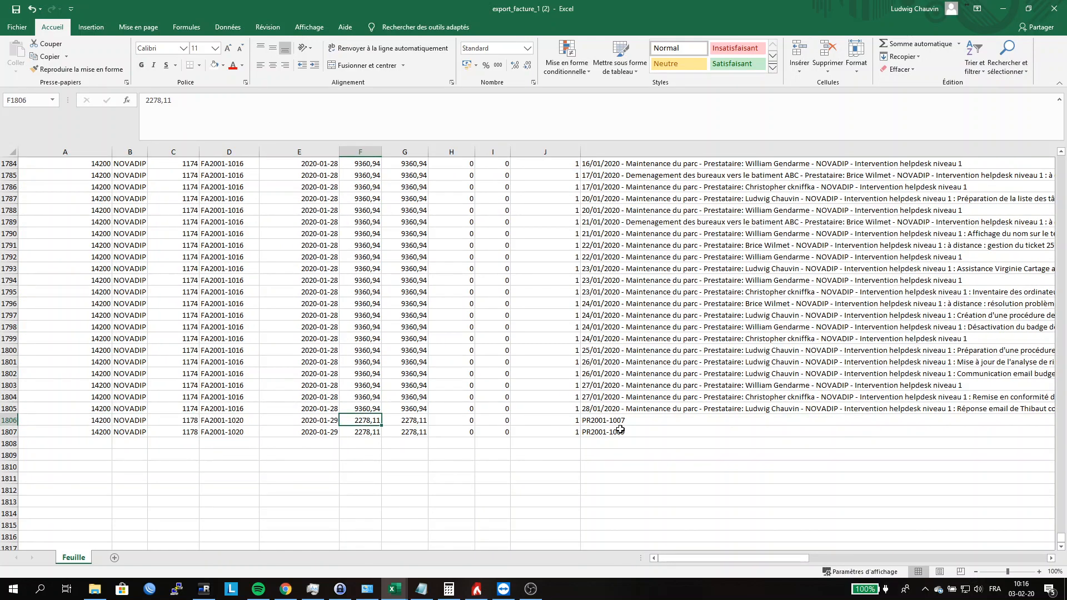
key("Right")
key("Right")
key("Right")
key("Right")
key("Right")
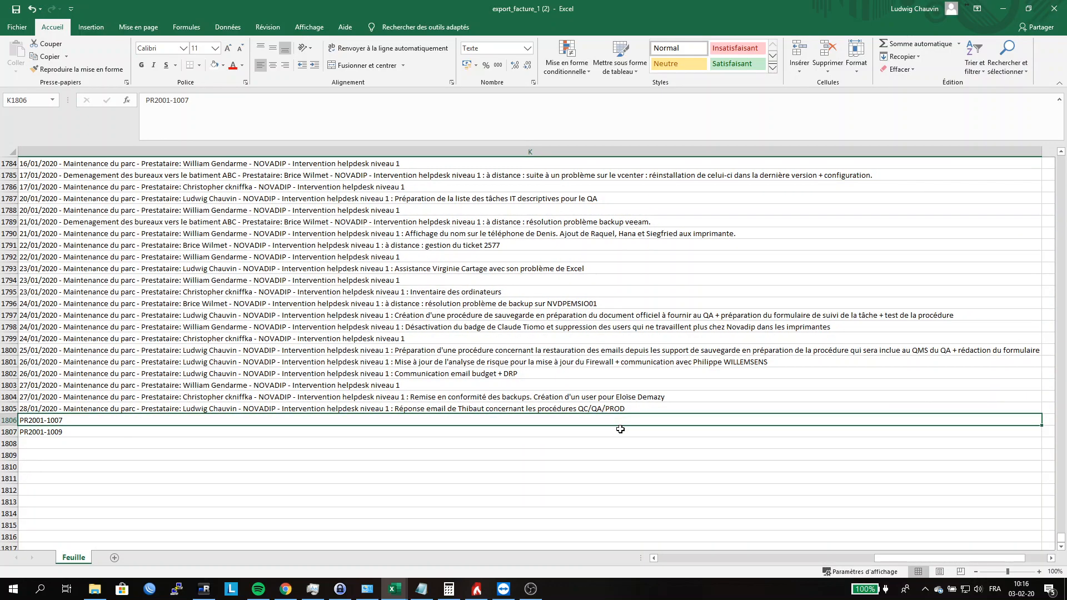
key("Right")
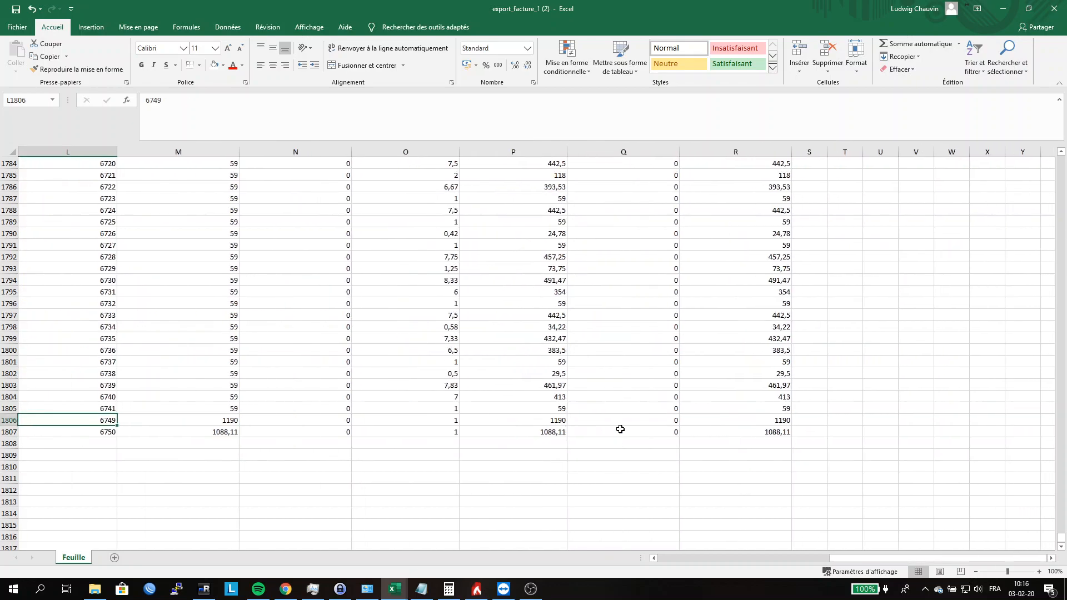
key("Right")
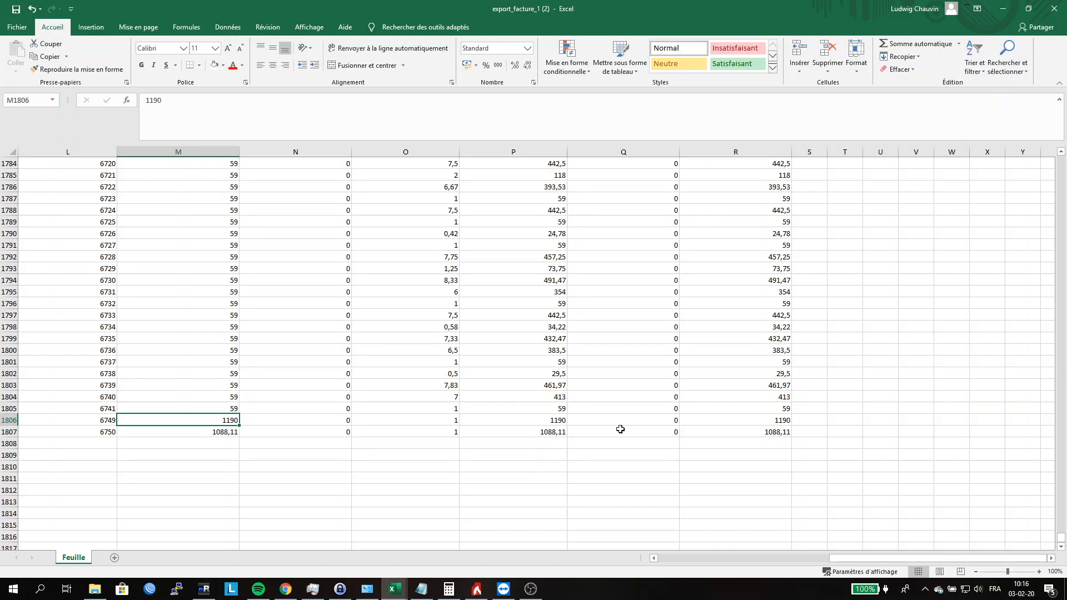
Step: Check the unit price of the last invoice line in row 1807, returning to the start of that row
key("Down")
key("Left")
key("Right")
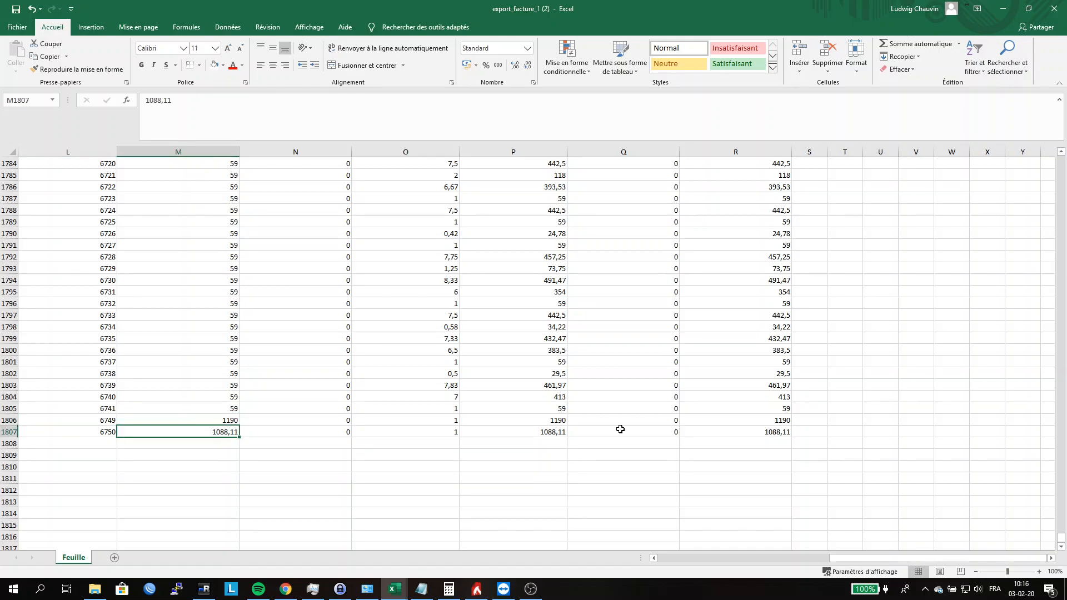
key("Left")
key("Left")
key("Left")
key("Left")
key("Left")
key("Left")
key("Left")
key("Left")
key("Left")
key("Left")
key("Left")
key("Left")
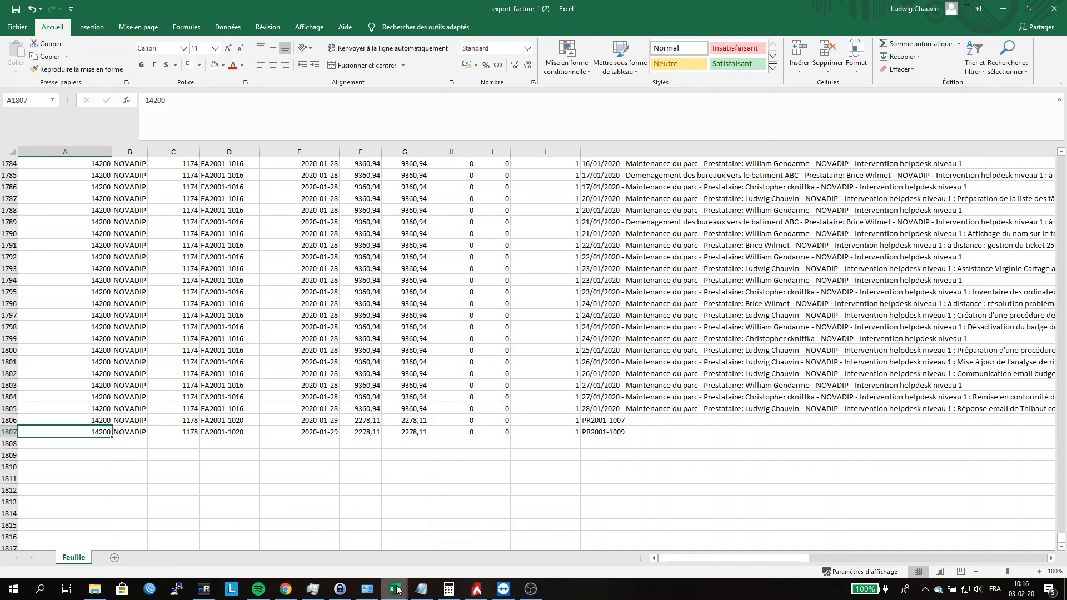
Step: Switch to the export_propale_1 workbook and widen column D to fit the full references of the most recent proposals
mouse_move(393, 592)
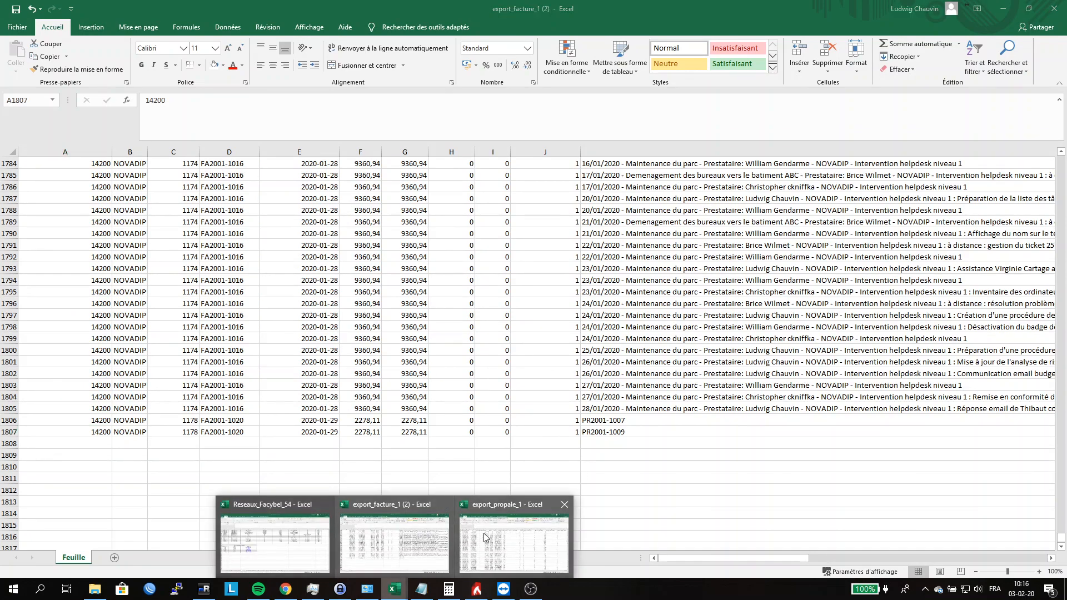
left_click(513, 541)
scroll(272, 294, "down", 20)
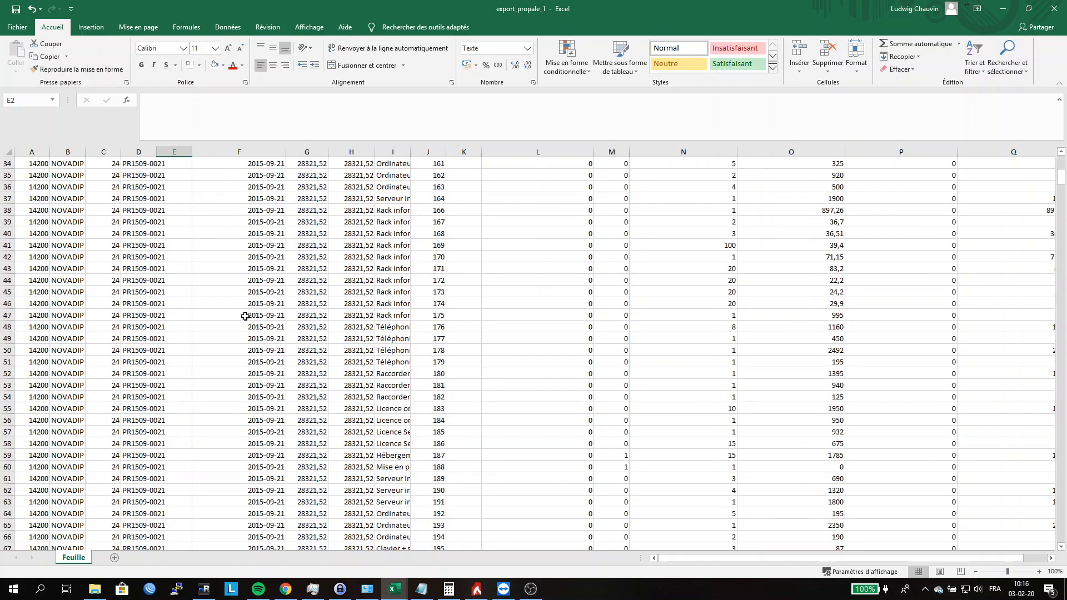
left_click_drag(1061, 216, 1057, 535)
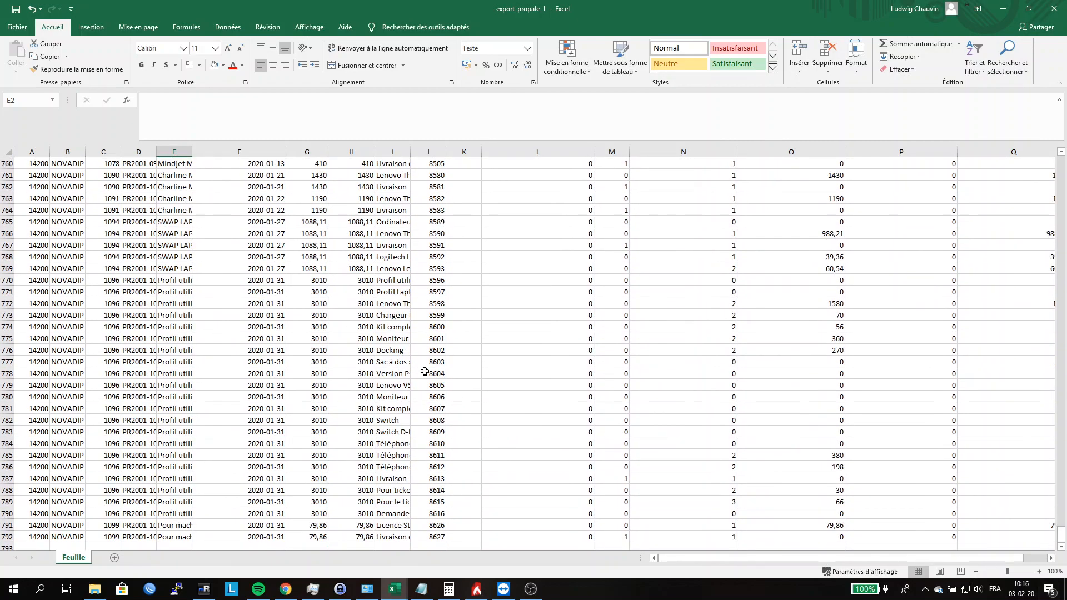
left_click_drag(156, 154, 241, 158)
left_click(161, 476)
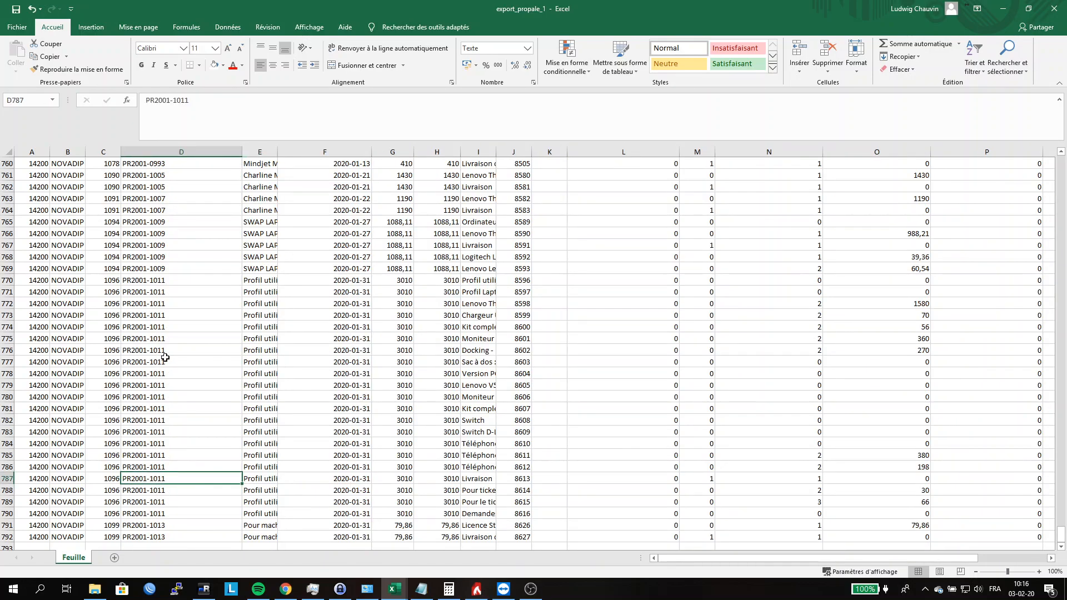
Step: Locate the proposal lines in rows 763 to 769 whose references match the last two invoice line descriptions
scroll(172, 322, "up", 4)
left_click(172, 337)
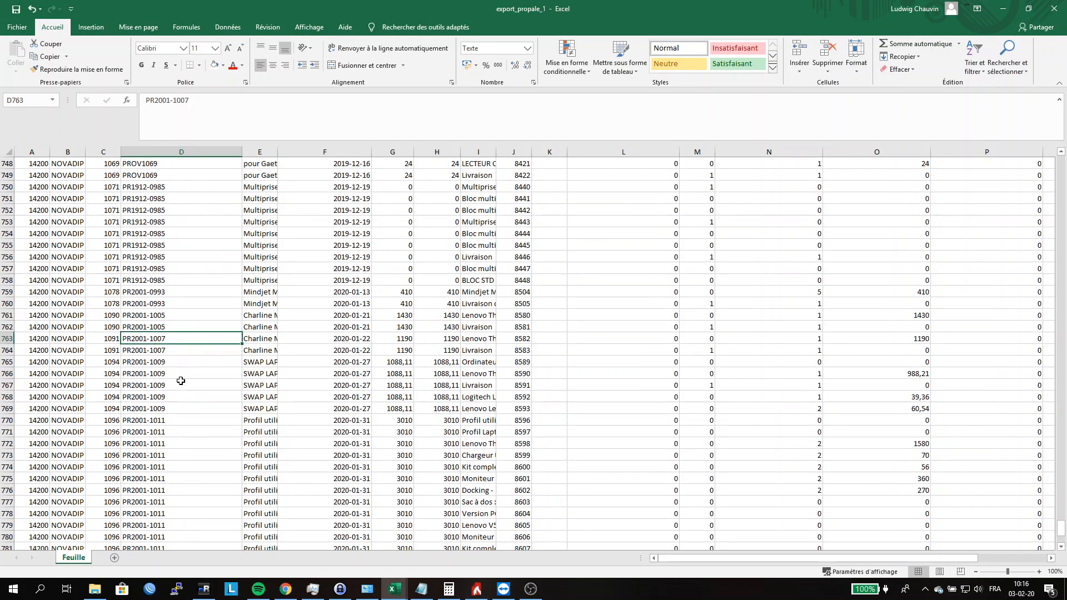
left_click(182, 408, "shift")
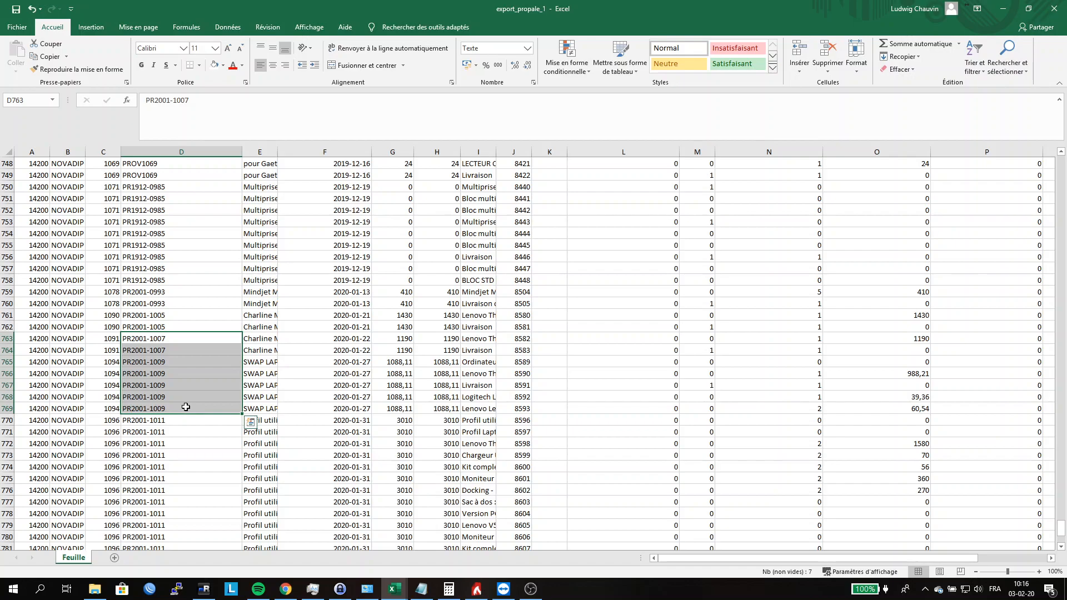
key("Left")
key("Left")
key("Right")
key("Right")
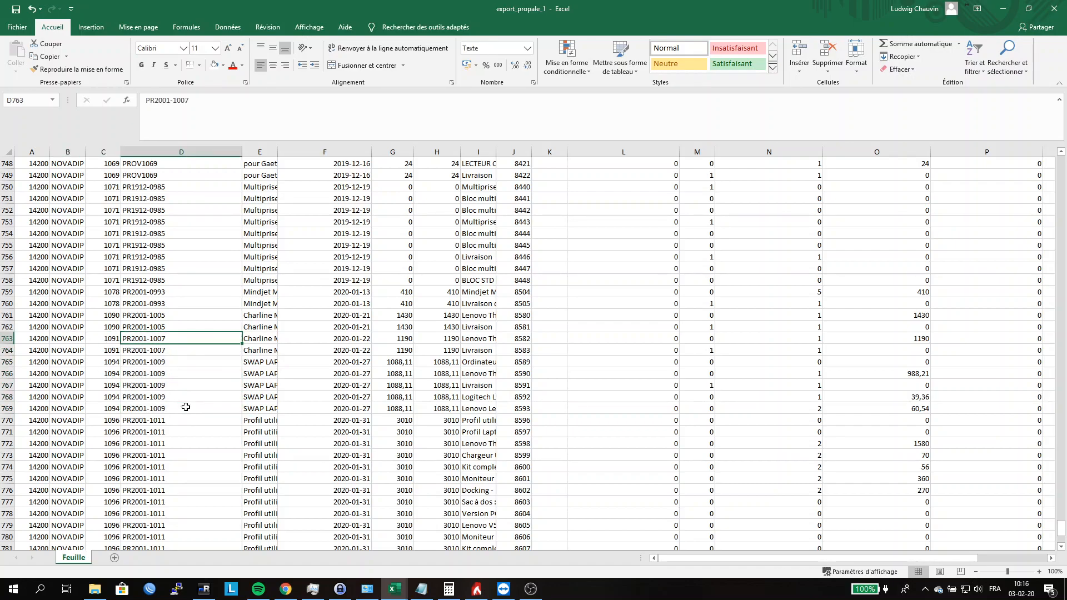